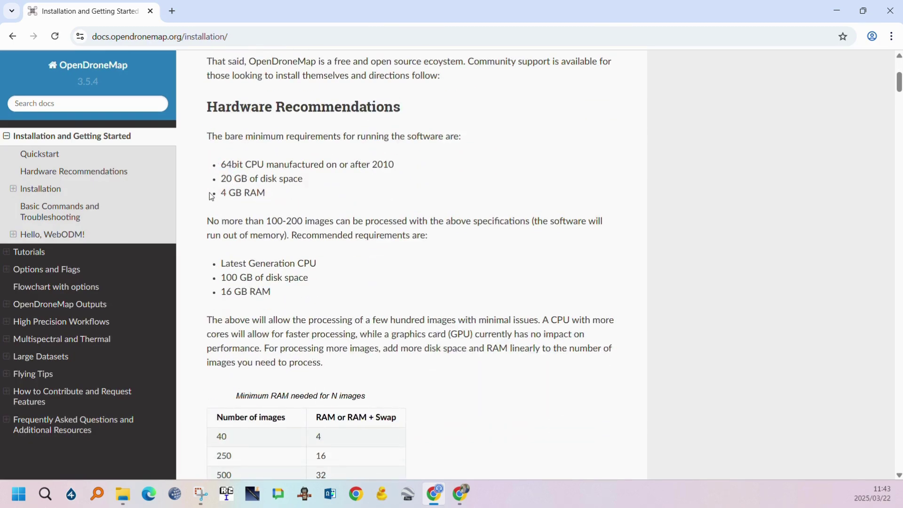
pyautogui.scroll(-5, 211, 200)
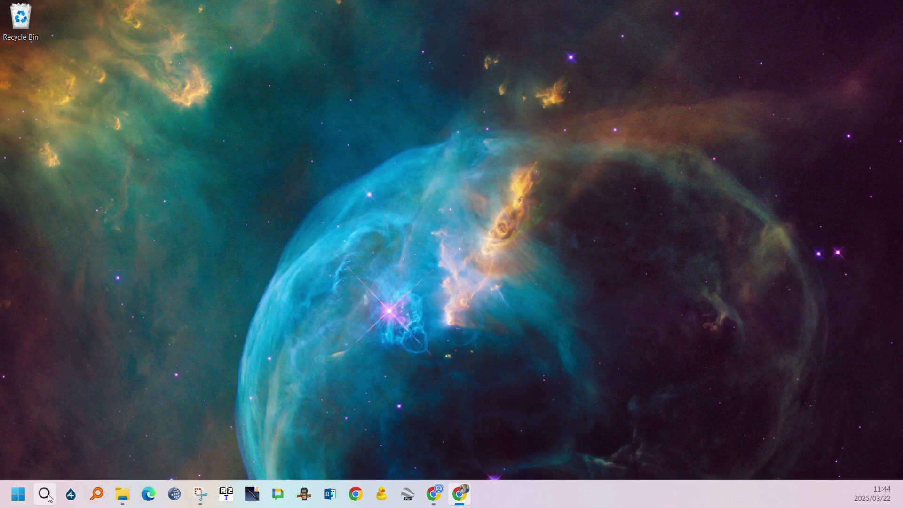
# Step: Check in Task Manager's CPU performance view that virtualization is Enabled, then minimize it
pyautogui.click(45, 494)
pyautogui.write('T')
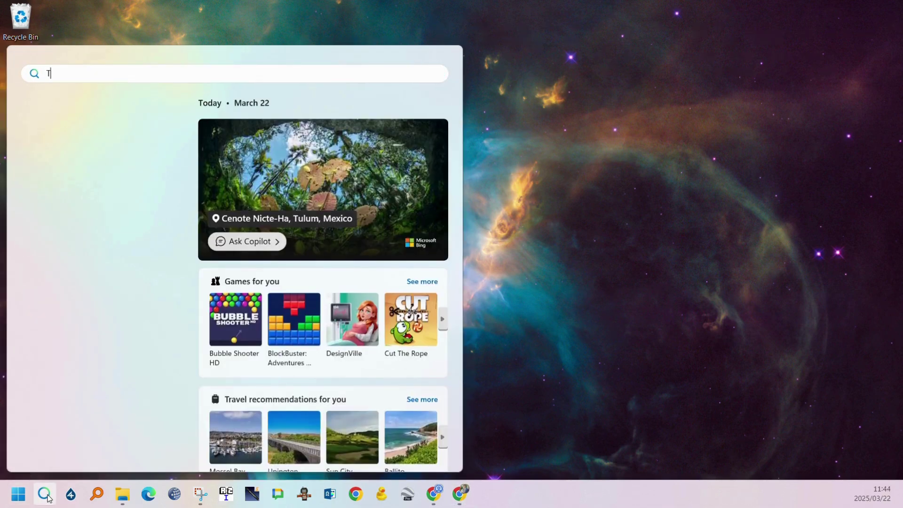
pyautogui.write('ask ma')
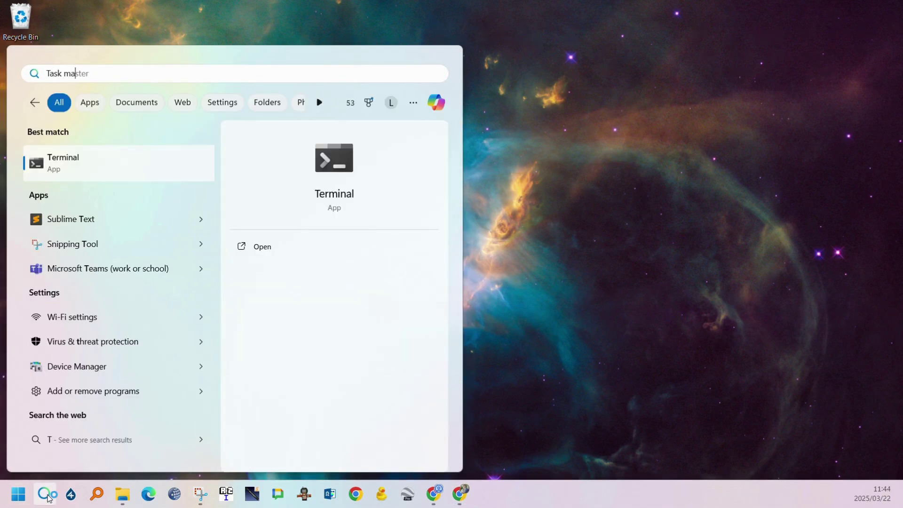
pyautogui.write('n')
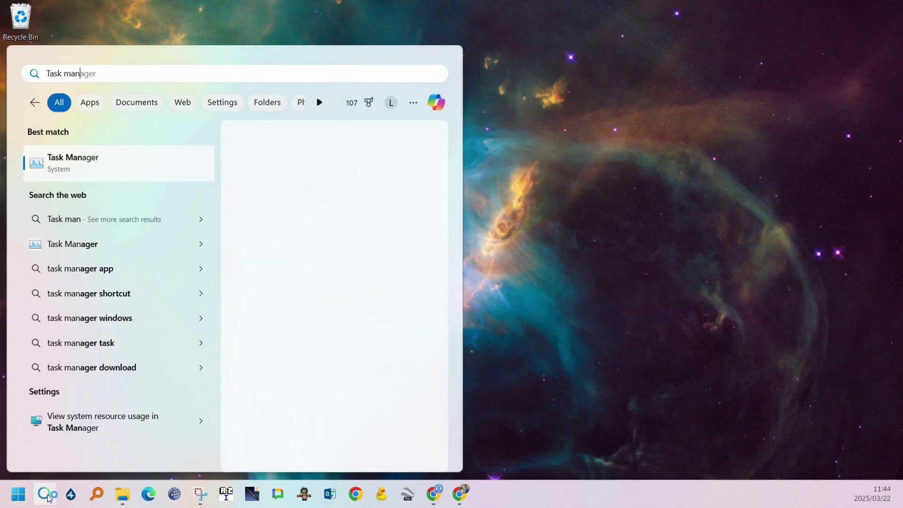
pyautogui.click(109, 171)
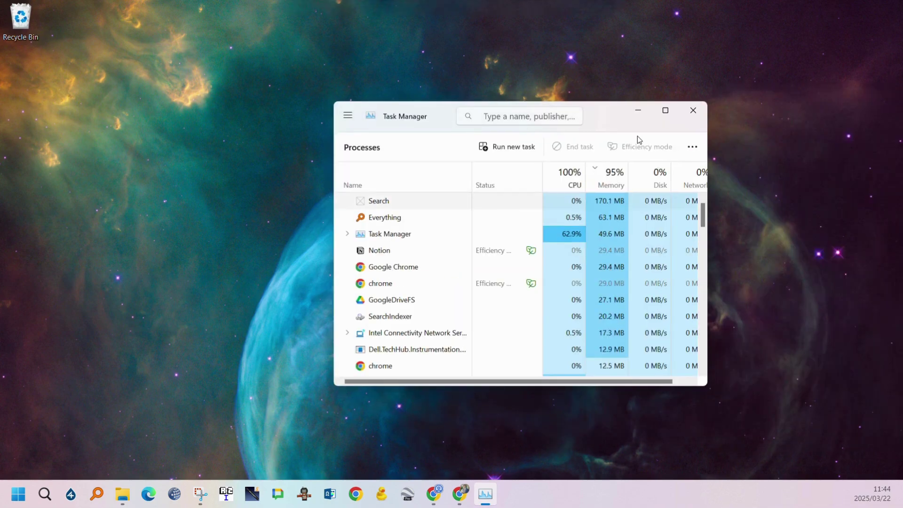
pyautogui.click(665, 111)
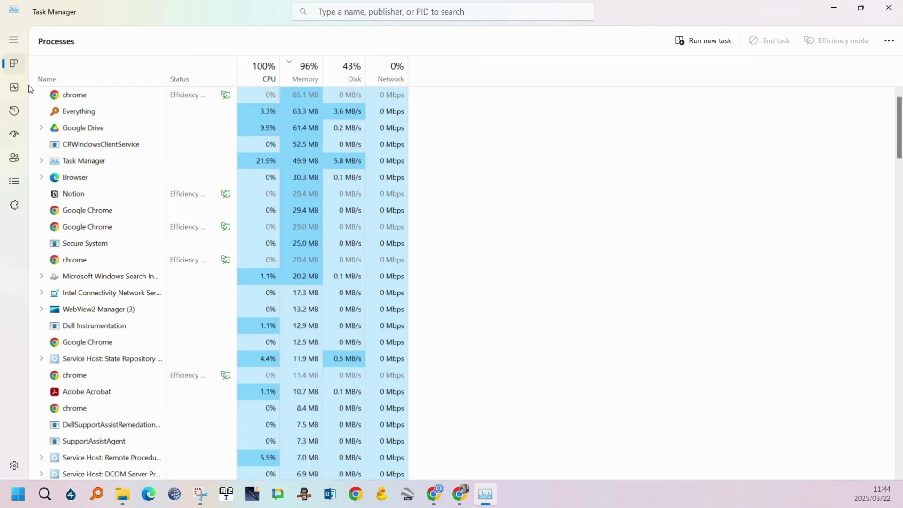
pyautogui.click(15, 88)
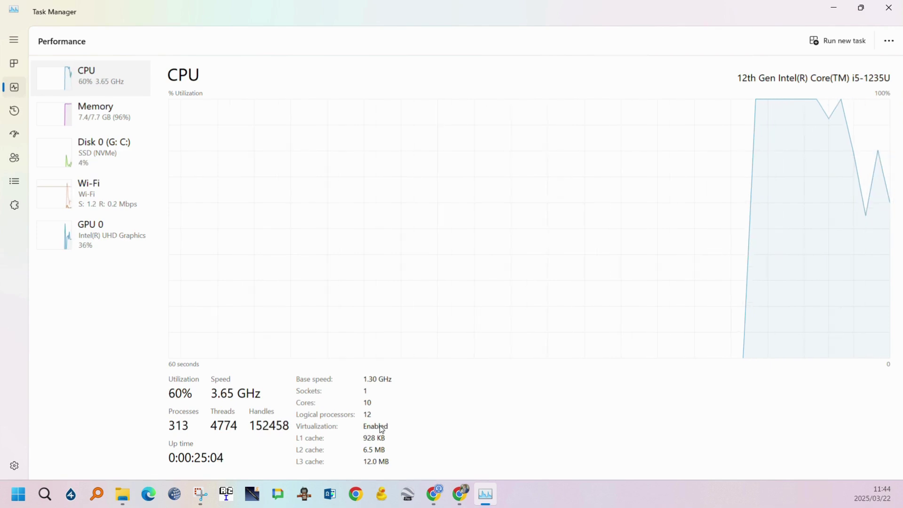
pyautogui.click(835, 9)
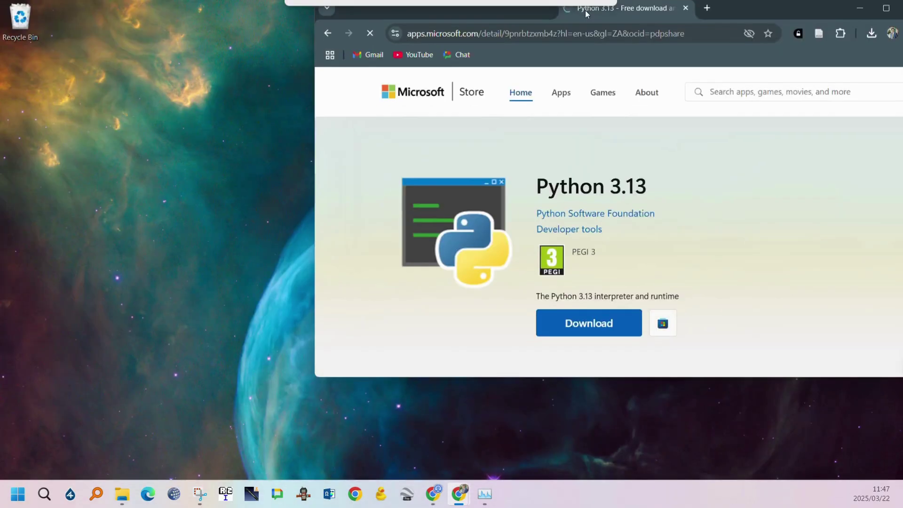
# Step: Maximize the browser, download the Python 3.13 installer from the Store page, and run it
pyautogui.moveTo(585, 10); pyautogui.dragTo(276, 25)
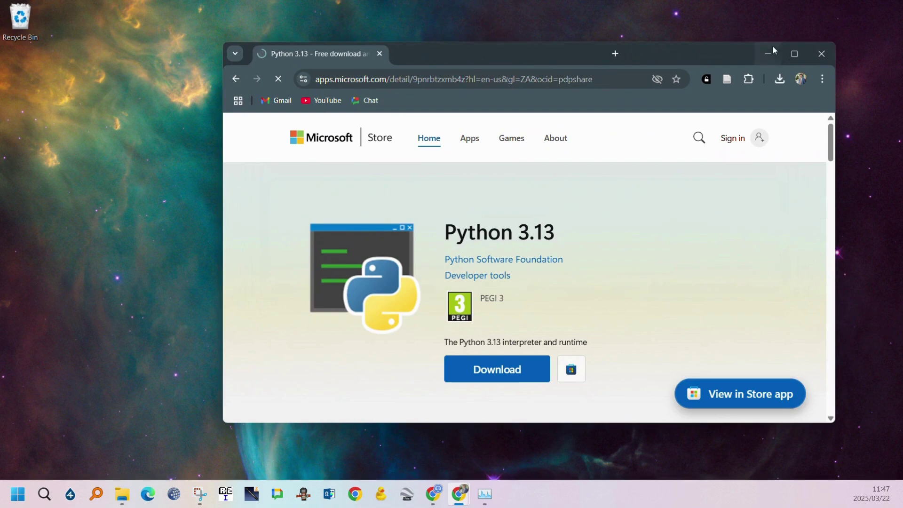
pyautogui.click(798, 58)
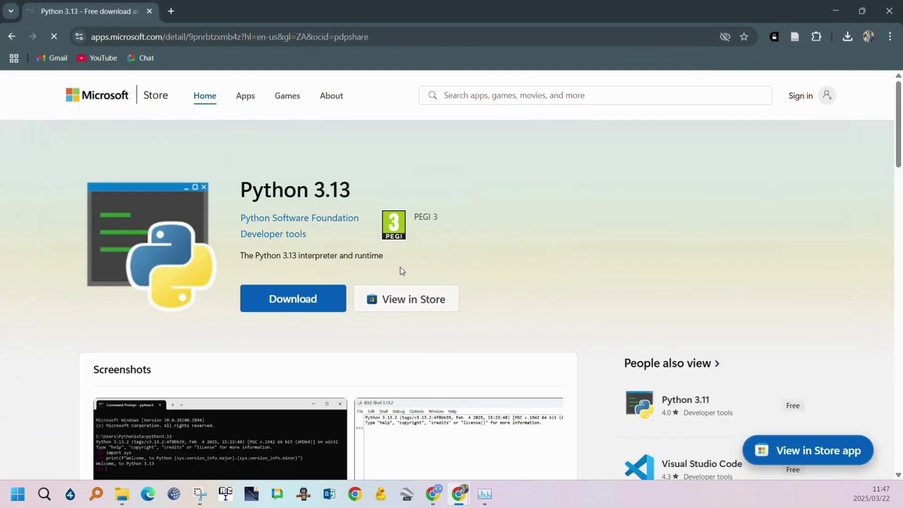
pyautogui.scroll(-3, 400, 267)
pyautogui.scroll(3, 394, 264)
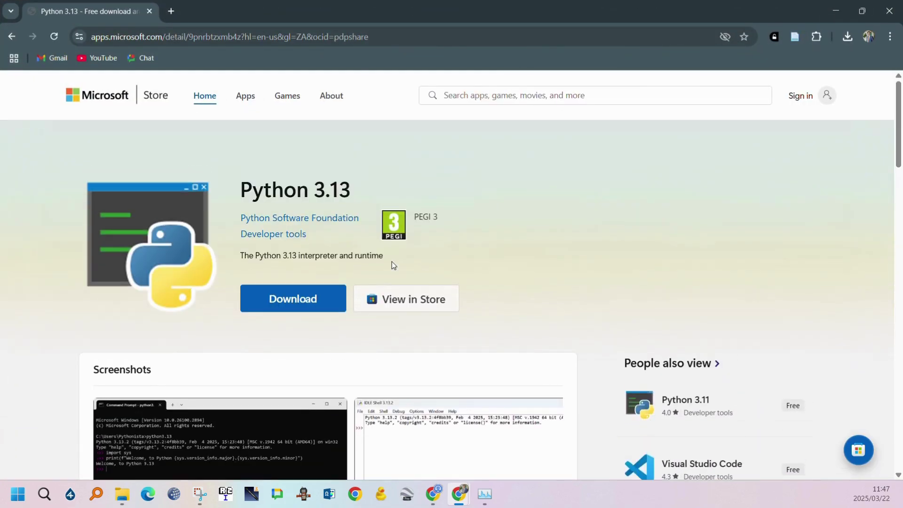
pyautogui.click(318, 301)
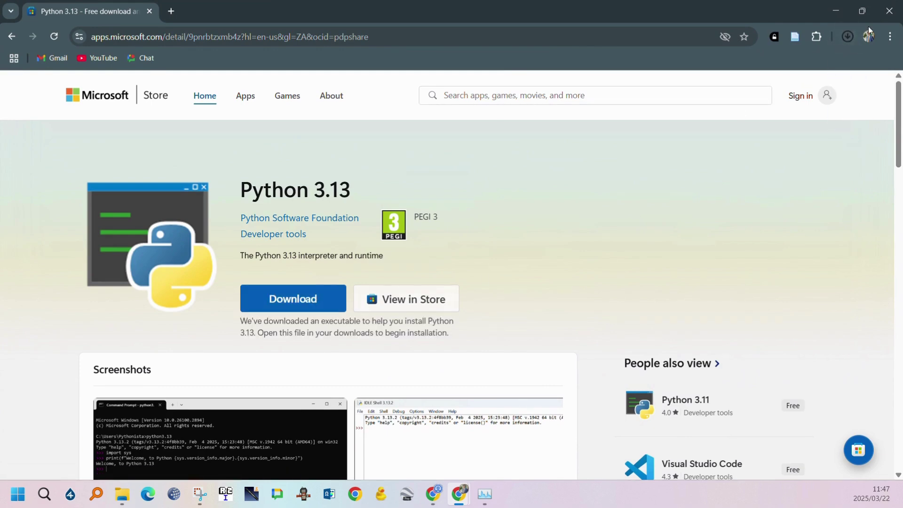
pyautogui.click(845, 39)
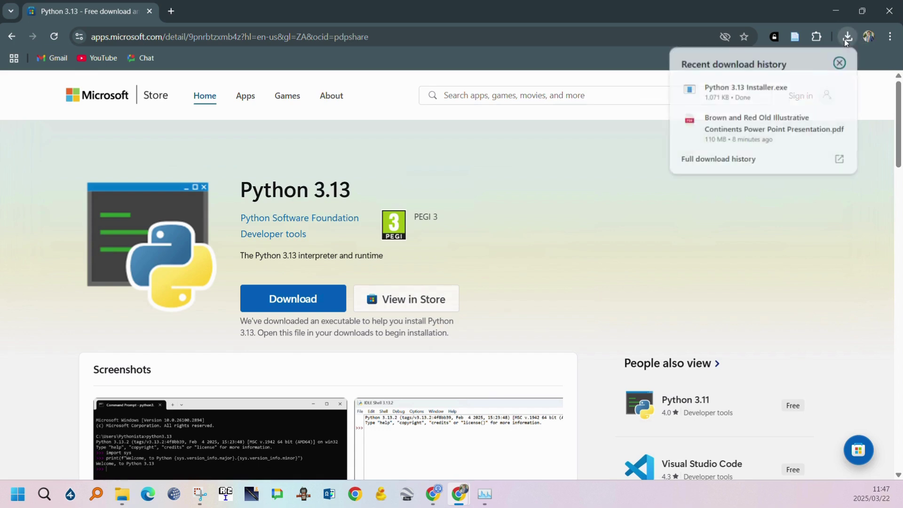
pyautogui.click(767, 87)
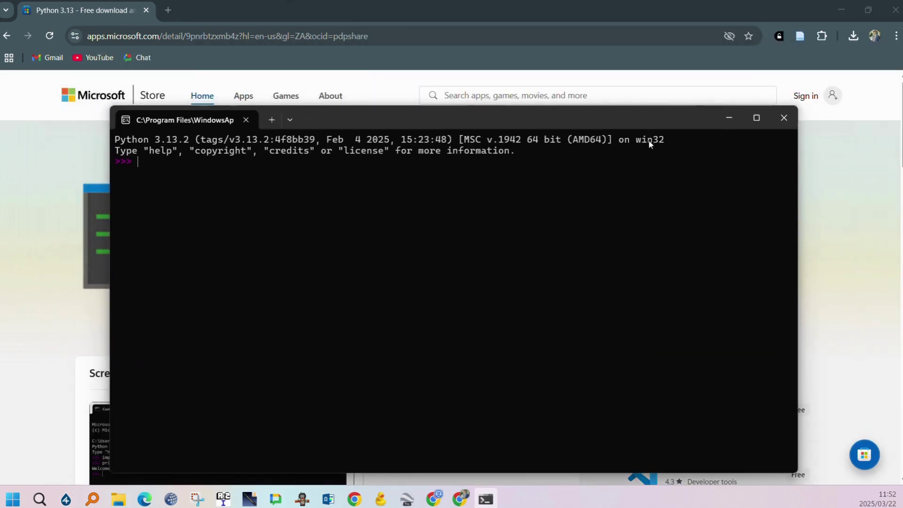
# Step: Maximize the Python console to check the 3.13.2 version banner, then minimize it
pyautogui.click(754, 119)
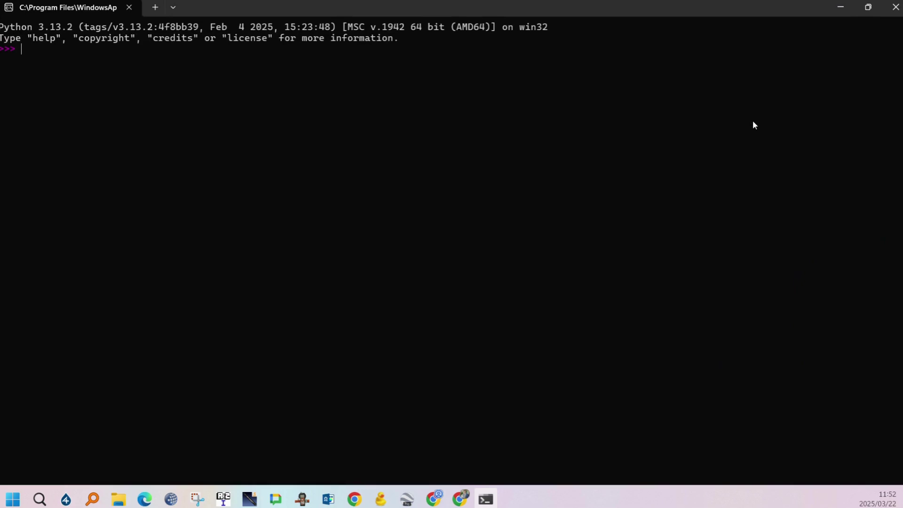
pyautogui.click(833, 12)
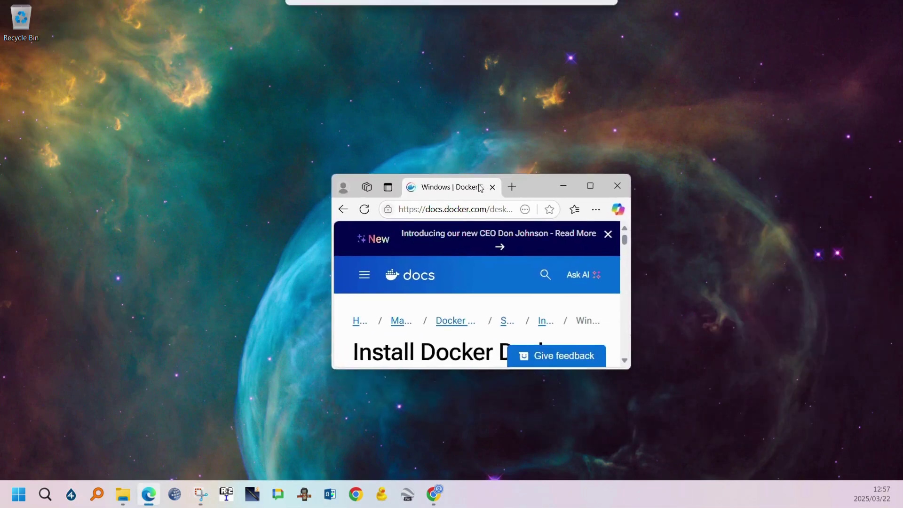
# Step: Download 'Docker Desktop for Windows - x86_64' from Docker Docs and open the installer
pyautogui.click(583, 136)
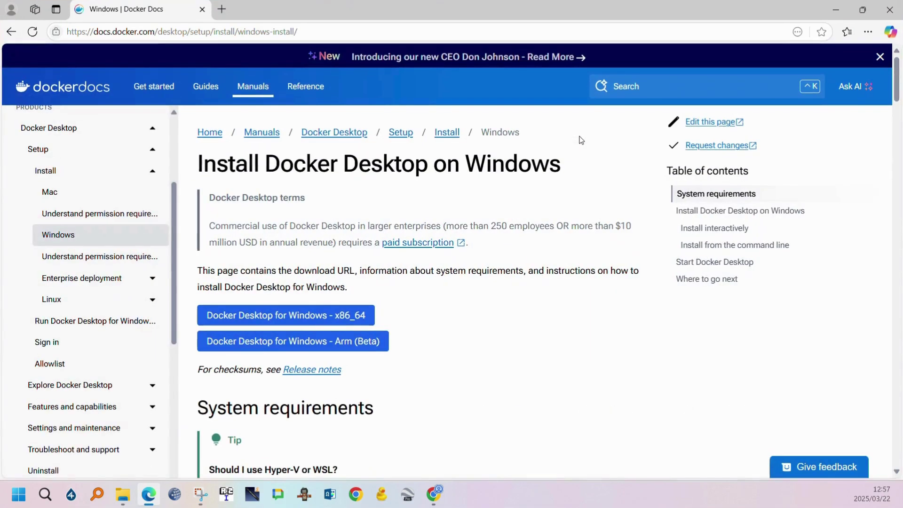
pyautogui.click(311, 319)
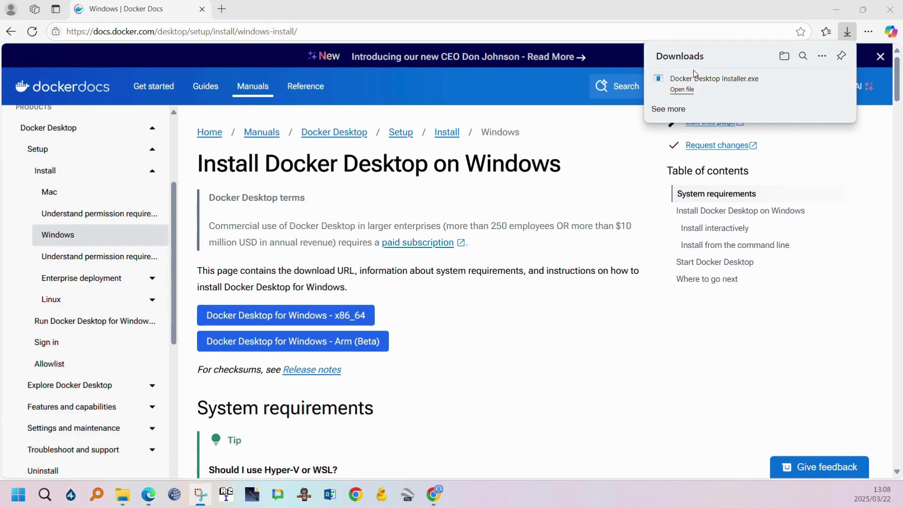
pyautogui.click(680, 89)
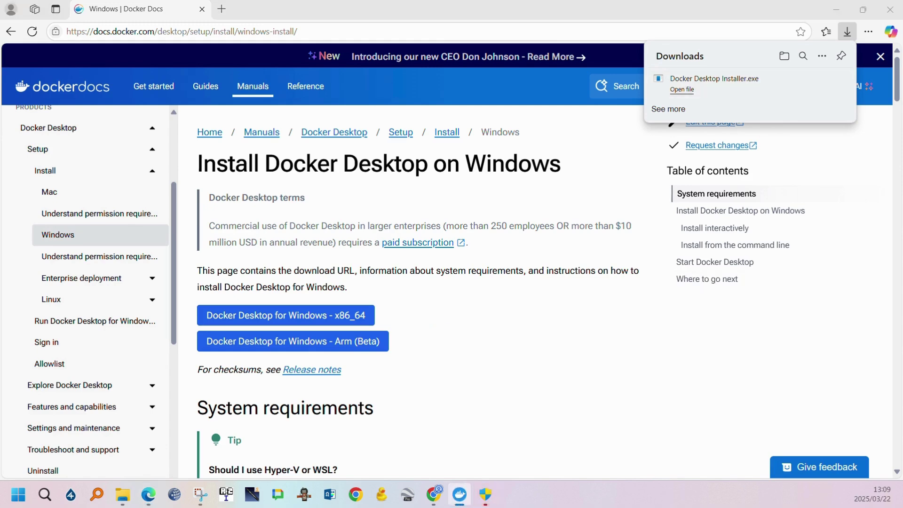
# Step: Keep the WSL 2 and desktop shortcut options checked and start installing Docker Desktop 4.39.0
pyautogui.moveTo(627, 385); pyautogui.dragTo(436, 137)
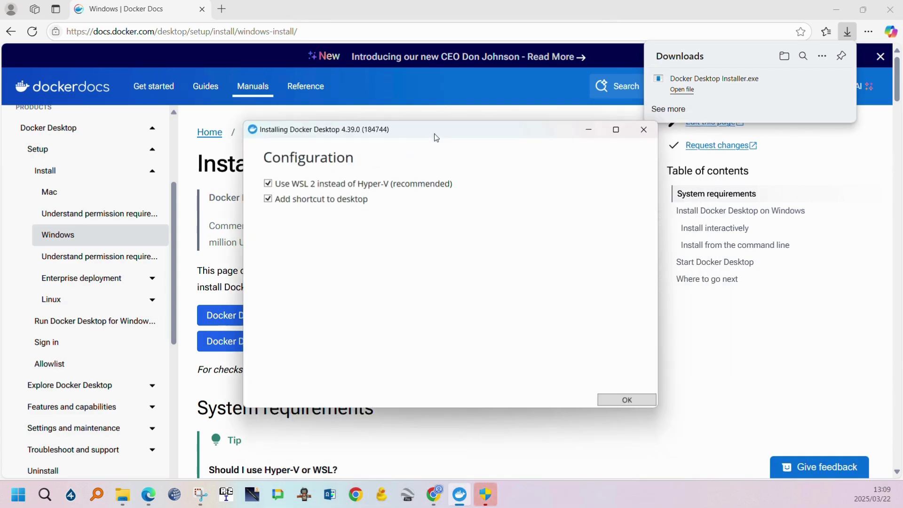
pyautogui.click(625, 400)
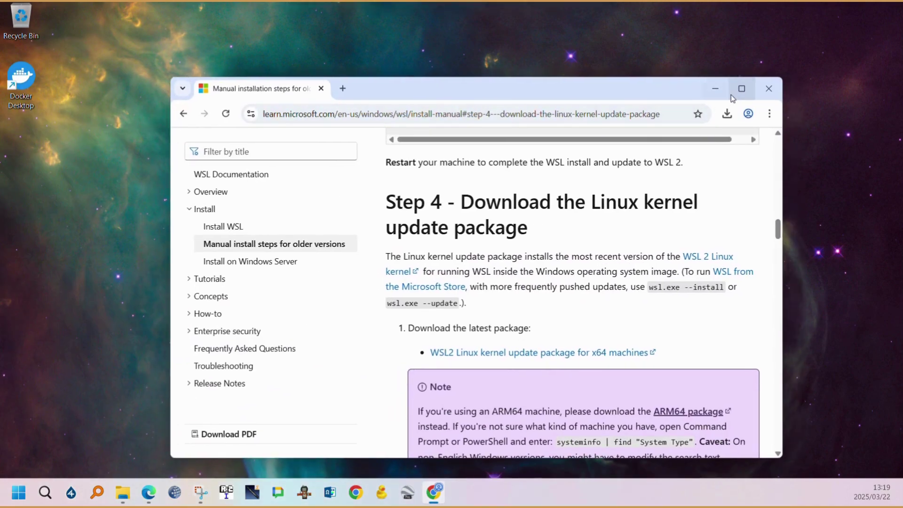
# Step: Download the WSL2 Linux kernel update package for x64 and install it through the setup wizard
pyautogui.click(733, 94)
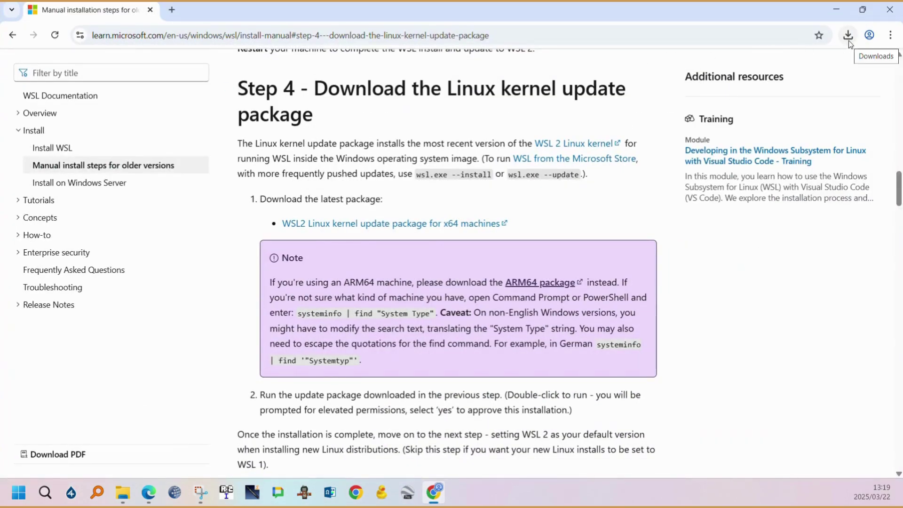
pyautogui.click(406, 229)
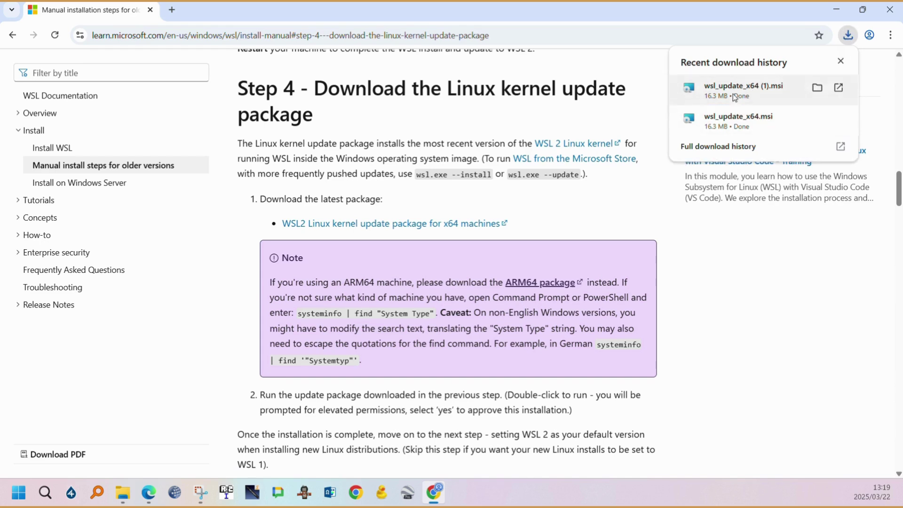
pyautogui.click(734, 97)
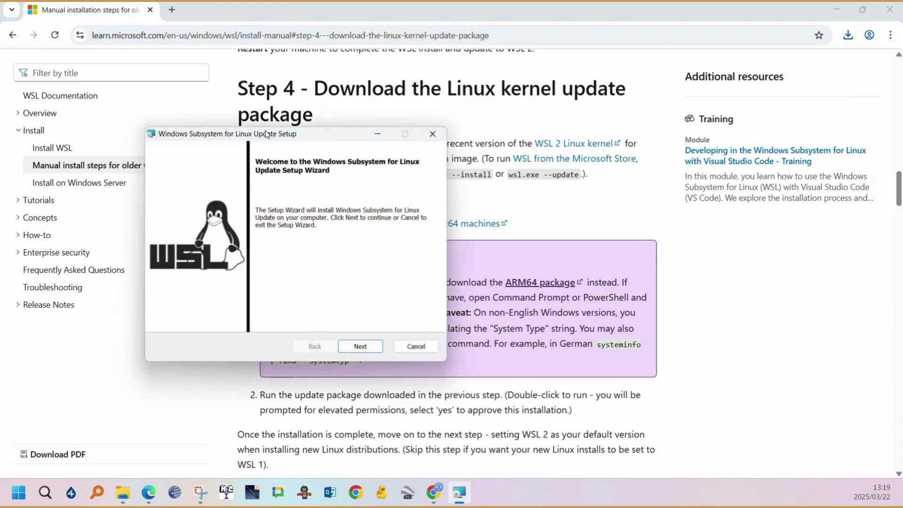
pyautogui.click(489, 335)
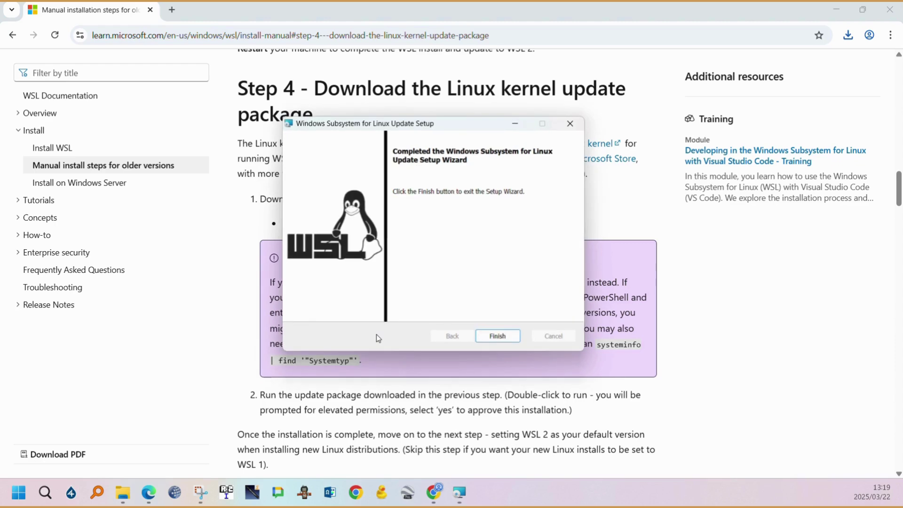
pyautogui.click(503, 335)
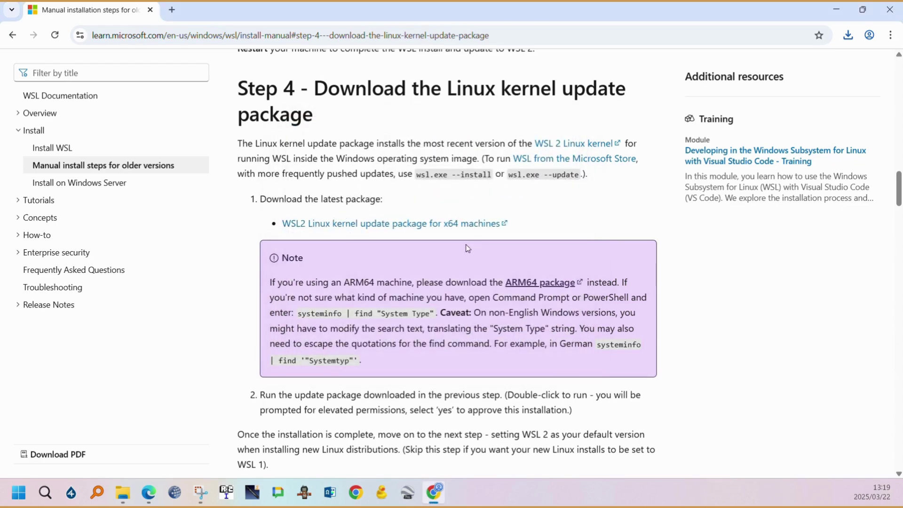
# Step: Scroll the WSL manual install page down to Step 5's set-default-version command
pyautogui.scroll(-4, 467, 248)
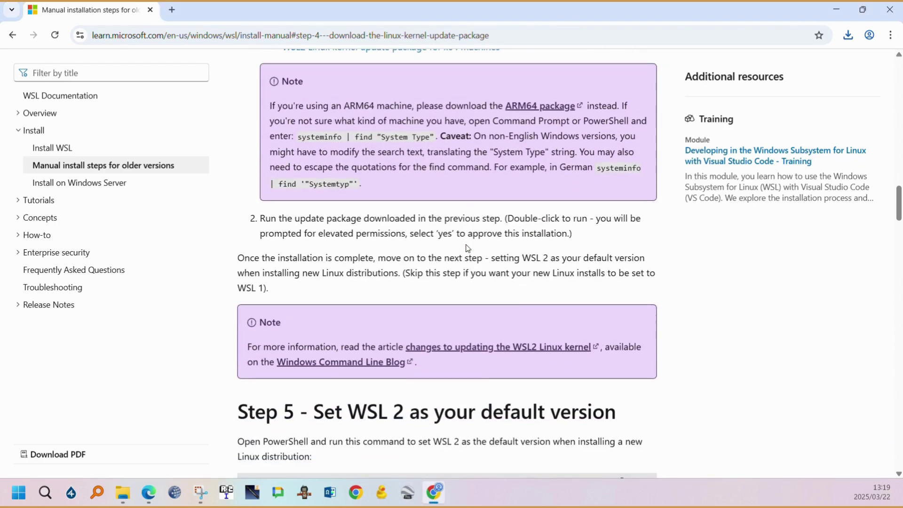
pyautogui.scroll(-3, 467, 248)
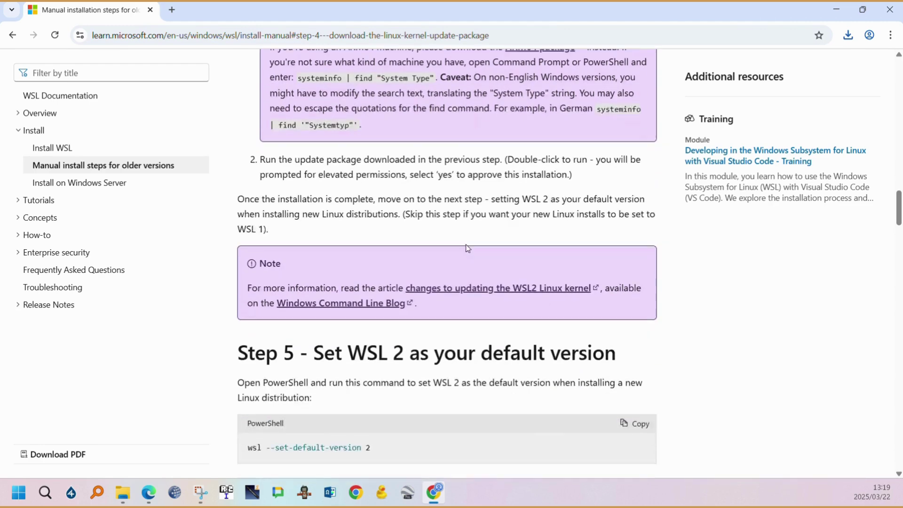
pyautogui.scroll(-2, 467, 244)
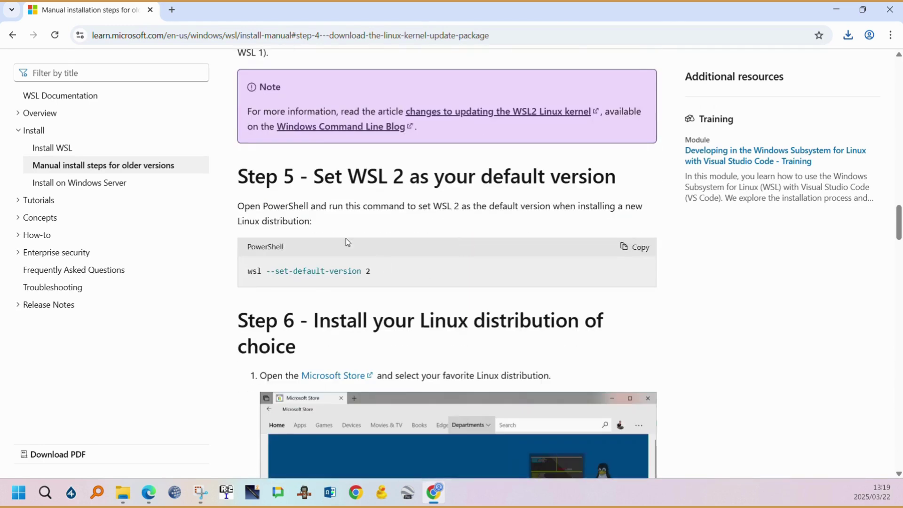
# Step: Launch Windows PowerShell and snap it to the right half beside the WSL docs page
pyautogui.click(46, 492)
pyautogui.write('power')
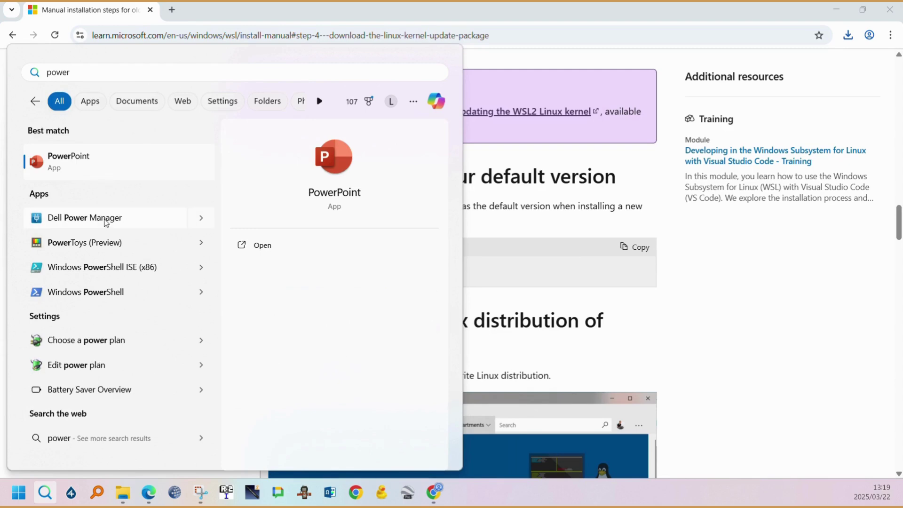
pyautogui.click(112, 274)
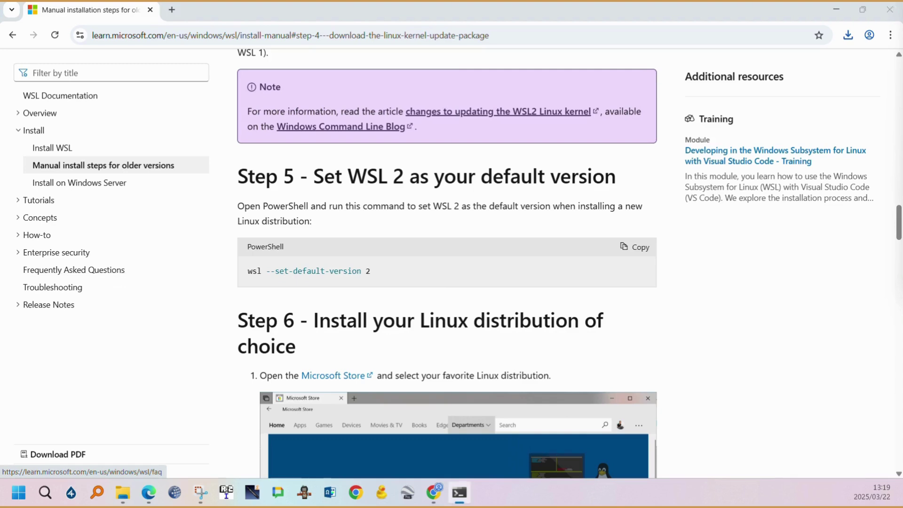
pyautogui.moveTo(724, 17); pyautogui.dragTo(434, 100)
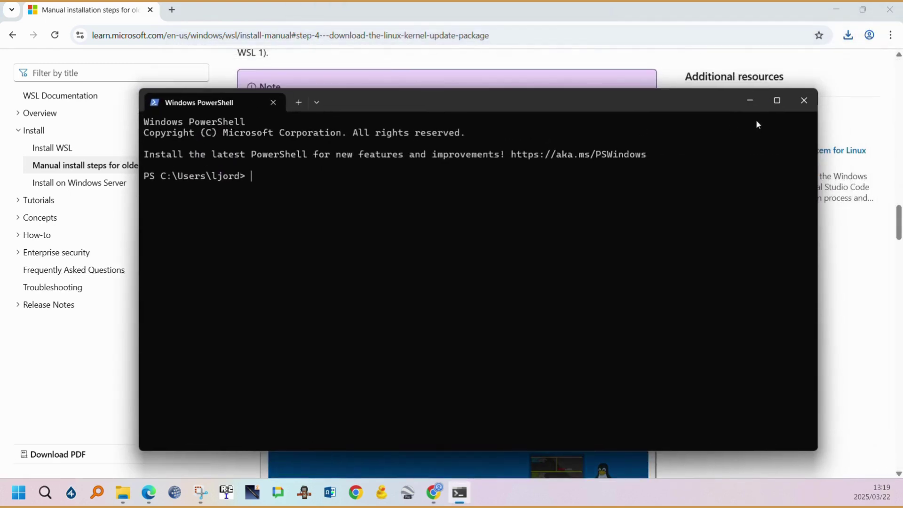
pyautogui.moveTo(572, 104); pyautogui.dragTo(902, 221)
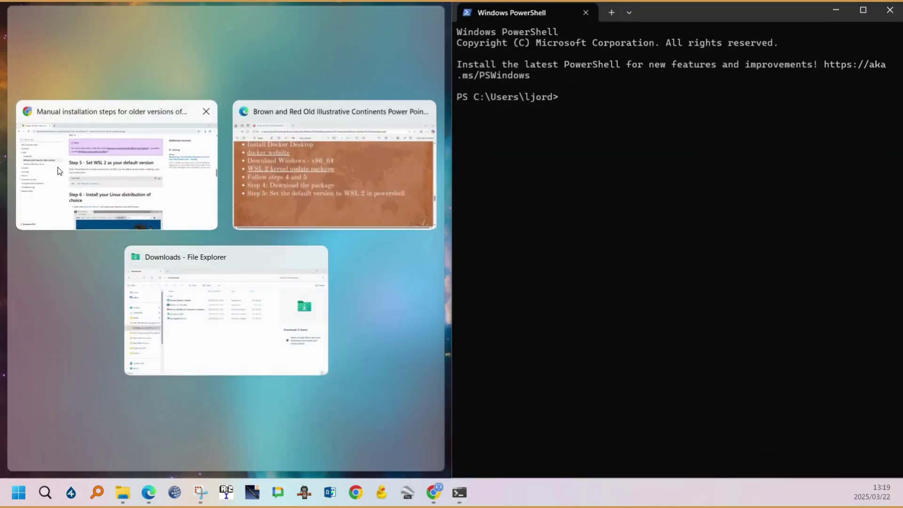
pyautogui.click(60, 171)
pyautogui.scroll(-5, 170, 245)
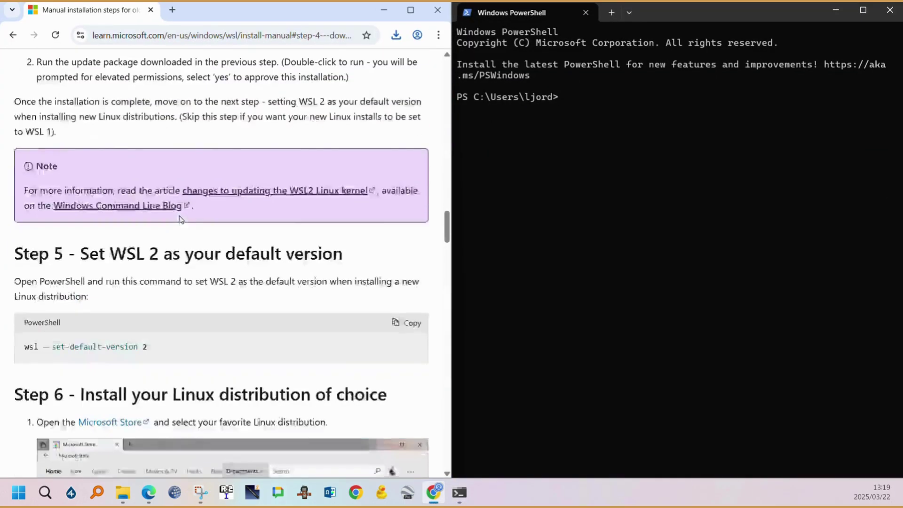
pyautogui.scroll(4, 155, 291)
pyautogui.scroll(-4, 145, 344)
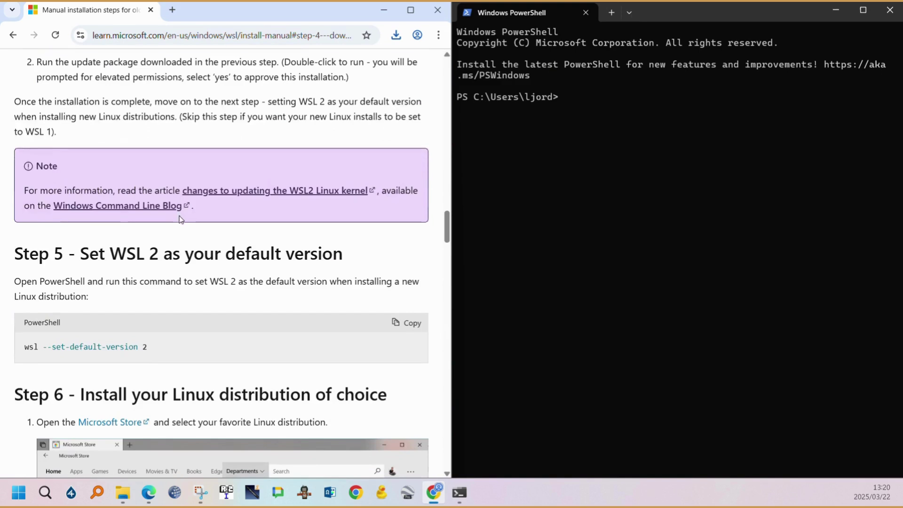
# Step: Paste and run 'wsl --set-default-version 2' in PowerShell, then close the window
pyautogui.click(408, 324)
pyautogui.click(572, 99)
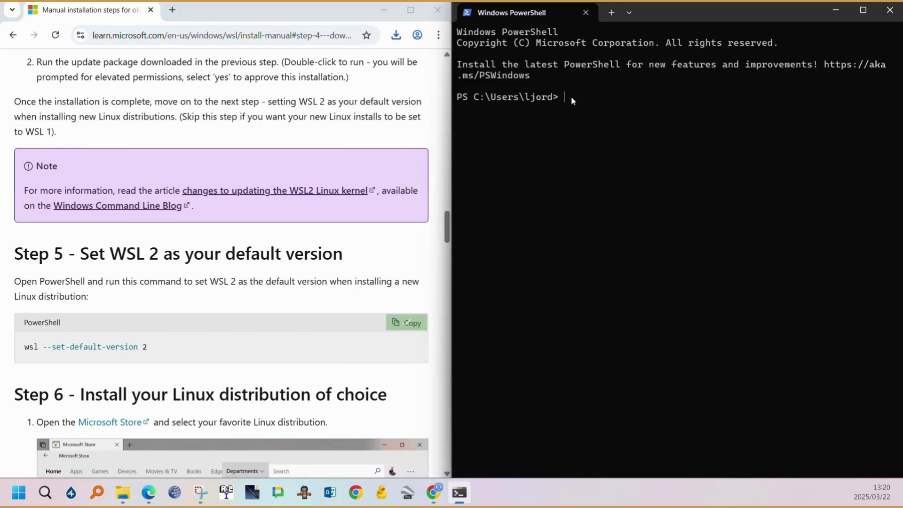
pyautogui.hotkey('ctrl', 'v')
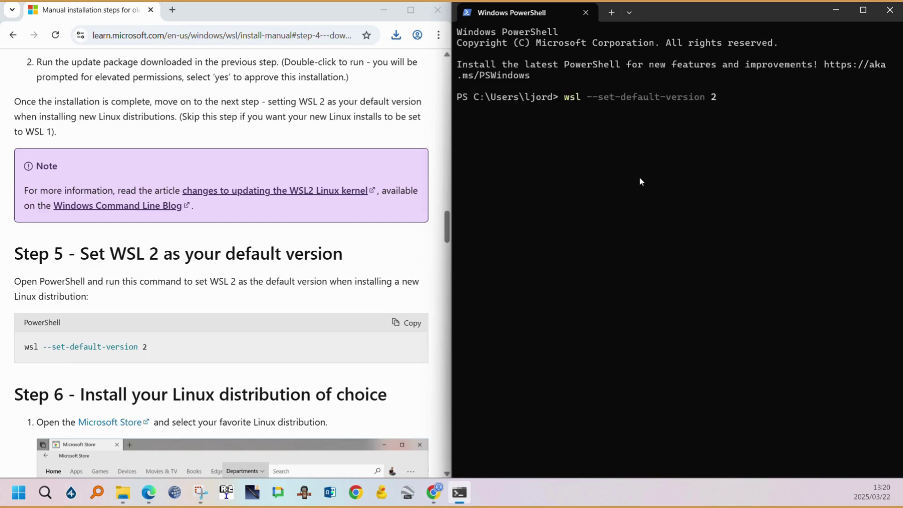
pyautogui.press('Return')
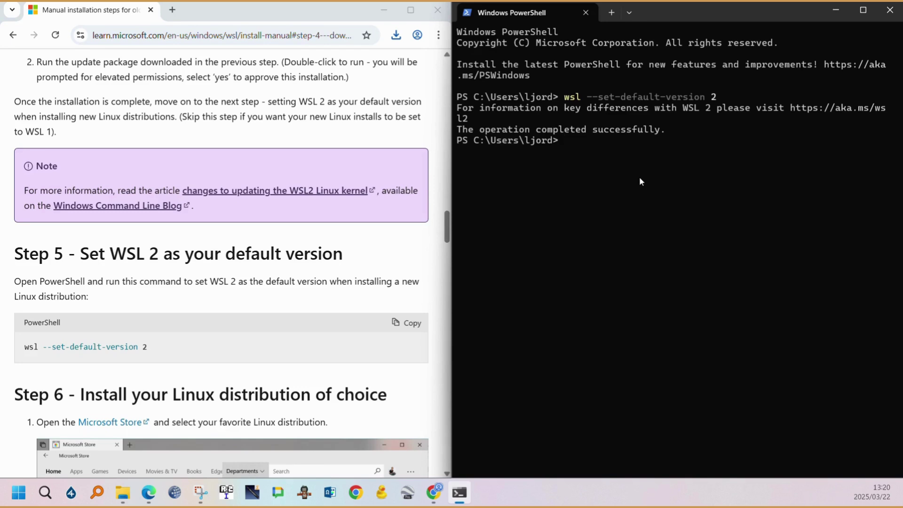
pyautogui.click(889, 10)
# Step: Maximize the docs browser and download Ubuntu 22.04.5 LTS from the Microsoft Store page
pyautogui.moveTo(340, 12); pyautogui.dragTo(353, 77)
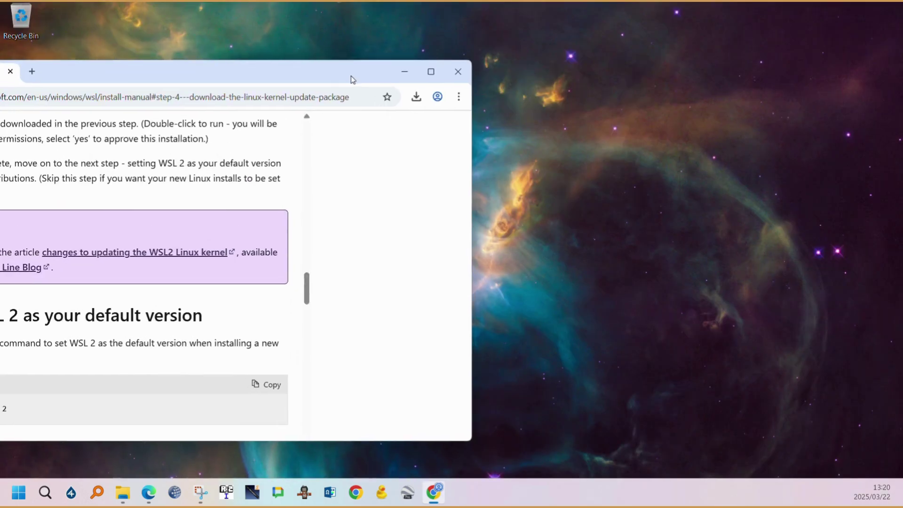
pyautogui.click(449, 77)
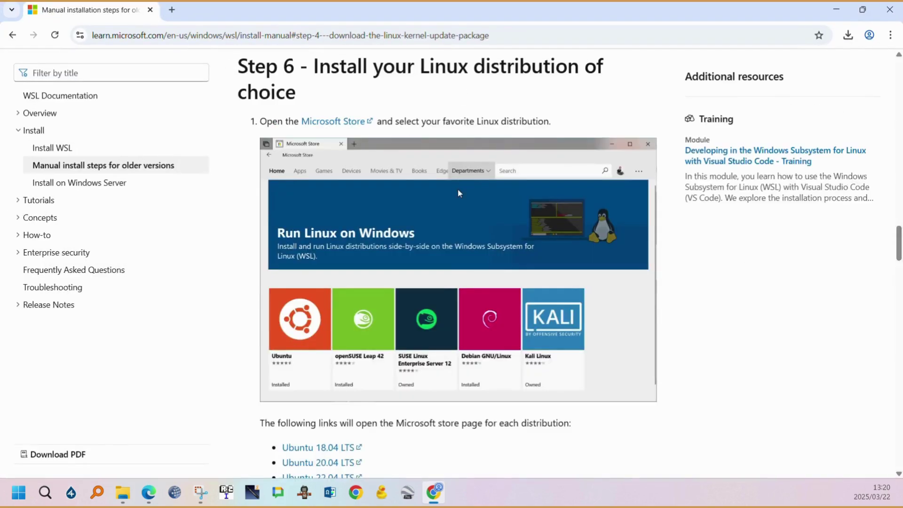
pyautogui.scroll(3, 460, 193)
pyautogui.scroll(-7, 460, 192)
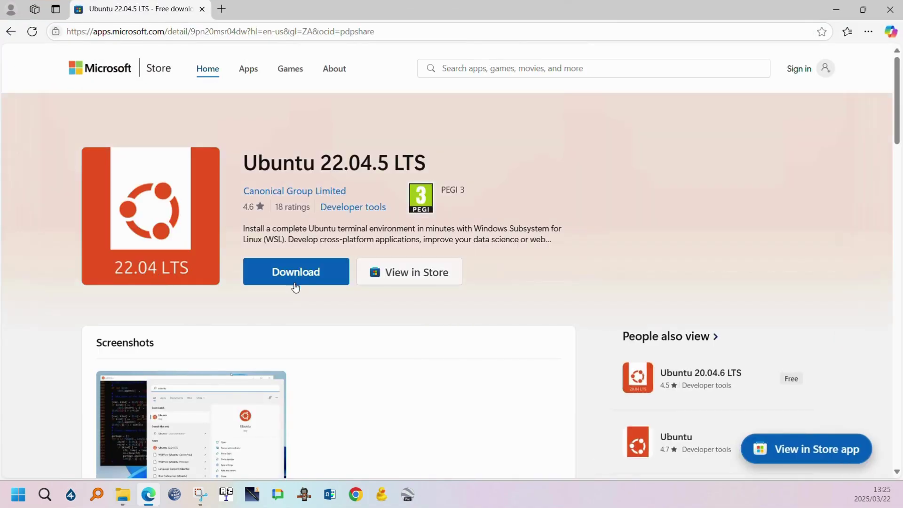
pyautogui.click(295, 280)
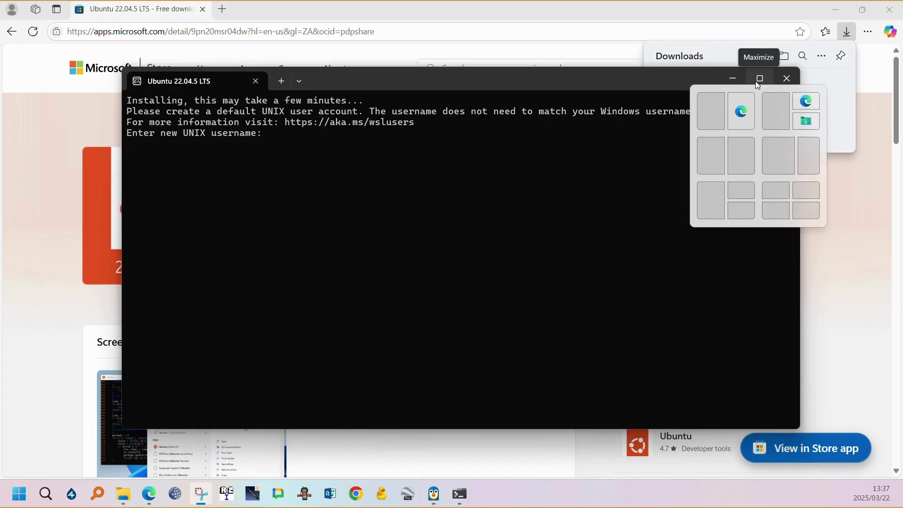
# Step: Create the Ubuntu user with a lowercase username after the capitalised one is rejected, set its password, then minimize the console
pyautogui.click(756, 81)
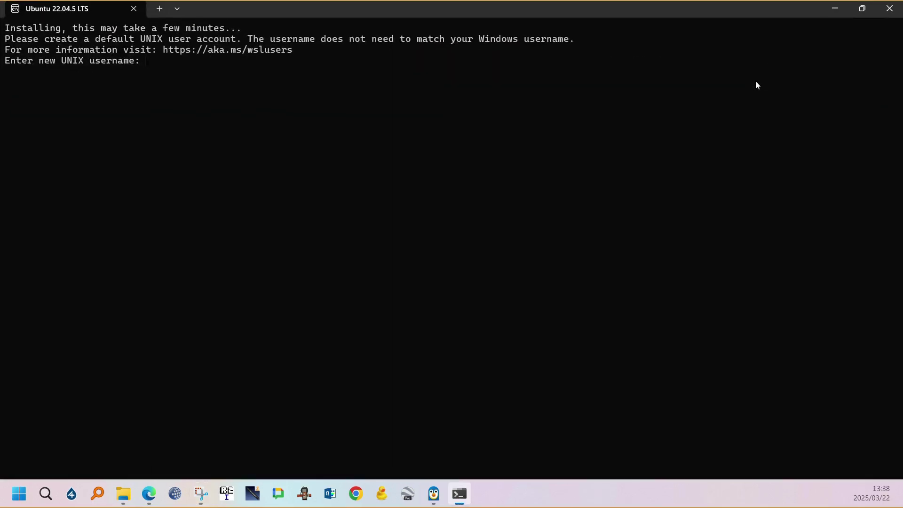
pyautogui.write('Lincoln')
pyautogui.press('Return')
pyautogui.doubleClick(150, 62)
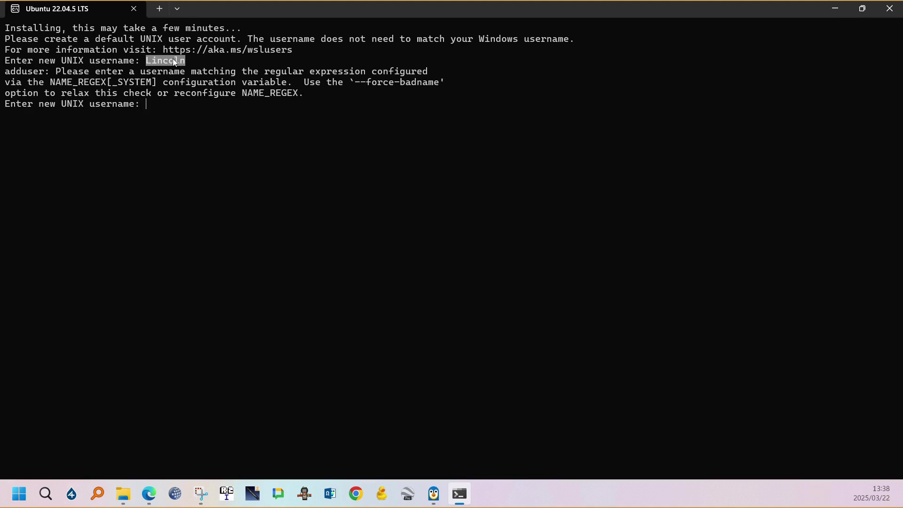
pyautogui.write('lincoln')
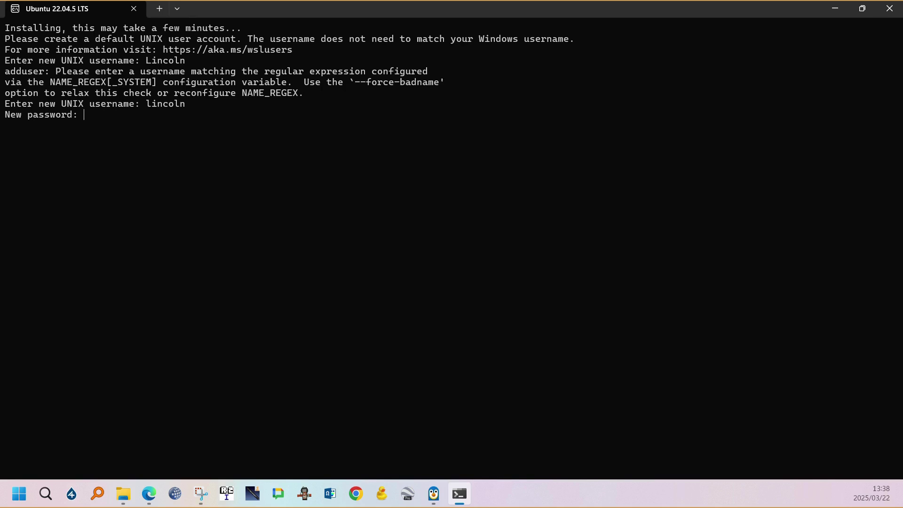
pyautogui.press('Return')
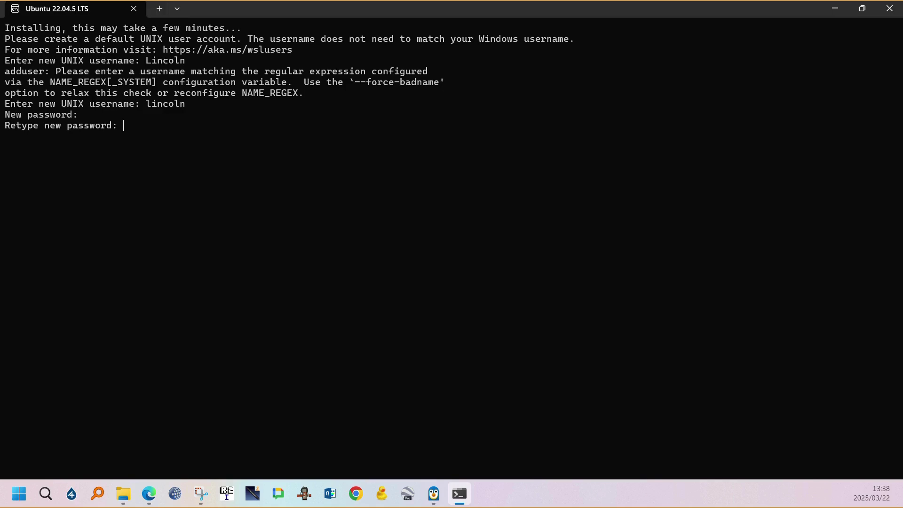
pyautogui.press('Return')
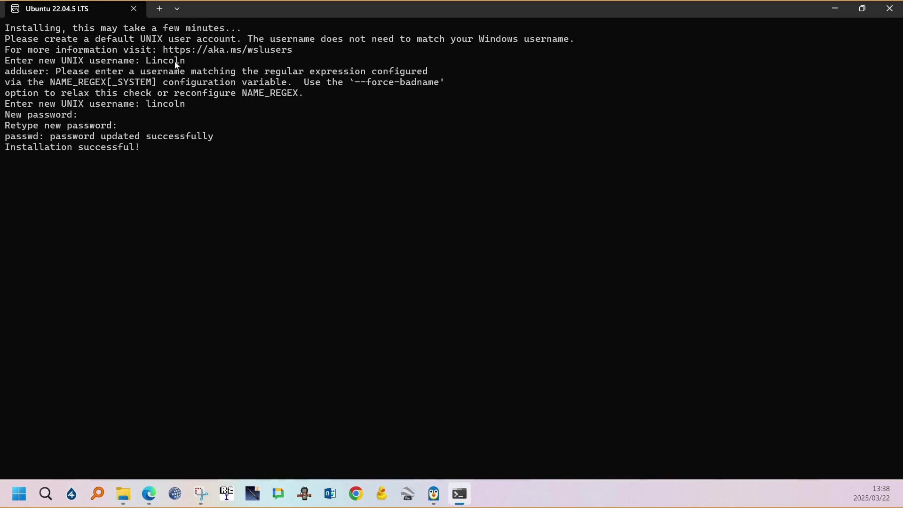
pyautogui.click(834, 10)
# Step: Launch Docker Desktop, accept the subscription agreement and finish setup with recommended settings
pyautogui.click(839, 14)
pyautogui.click(840, 14)
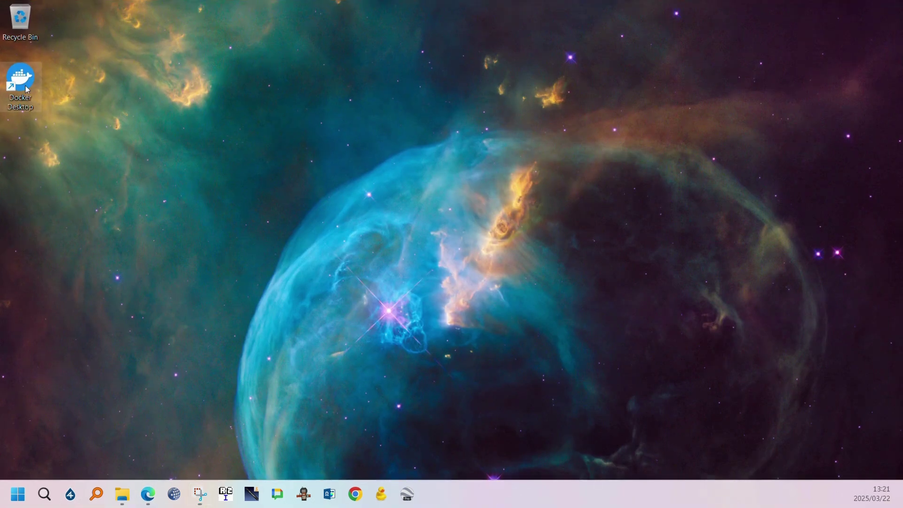
pyautogui.doubleClick(20, 80)
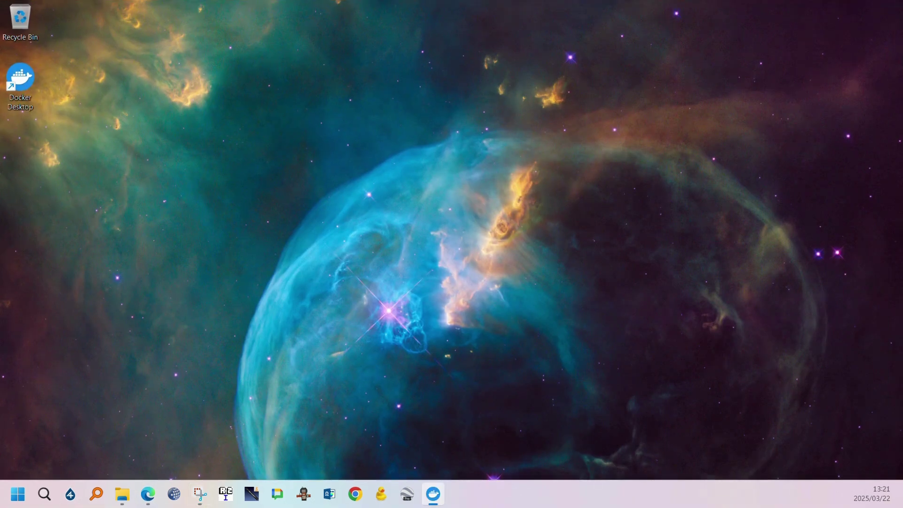
pyautogui.click(524, 377)
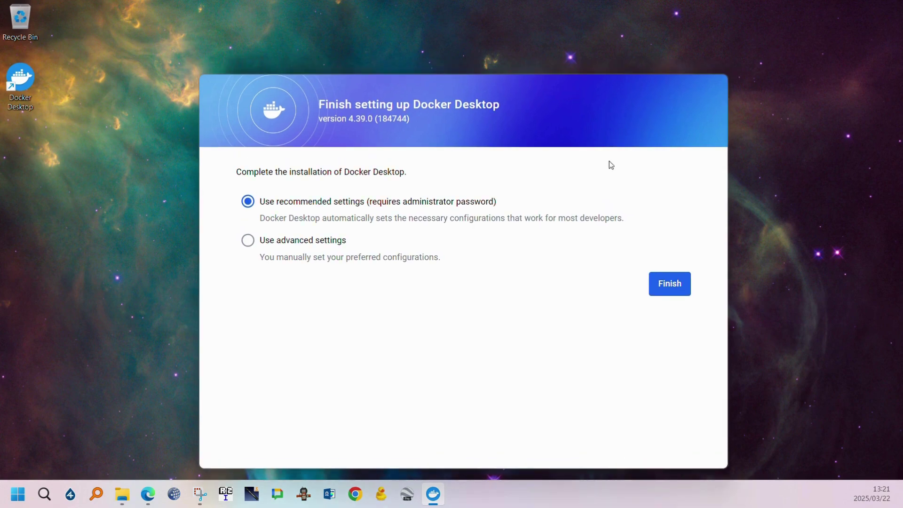
pyautogui.click(676, 289)
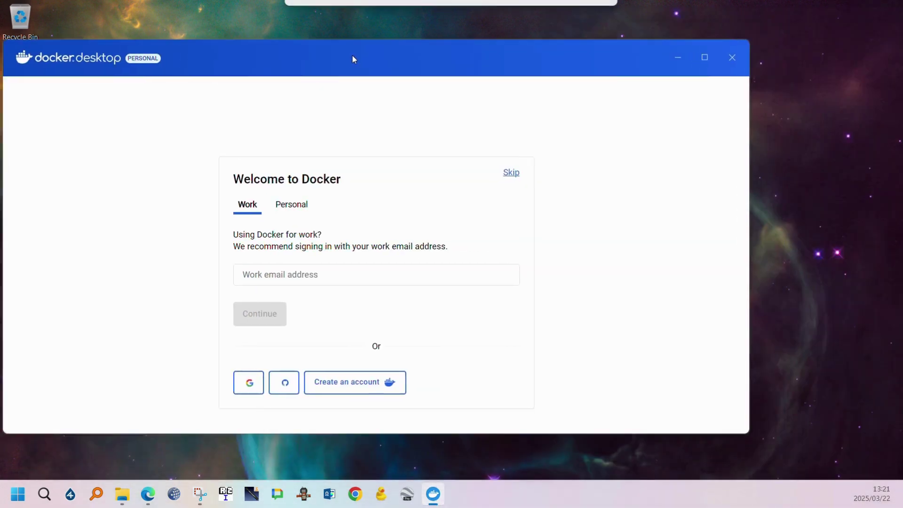
pyautogui.click(724, 65)
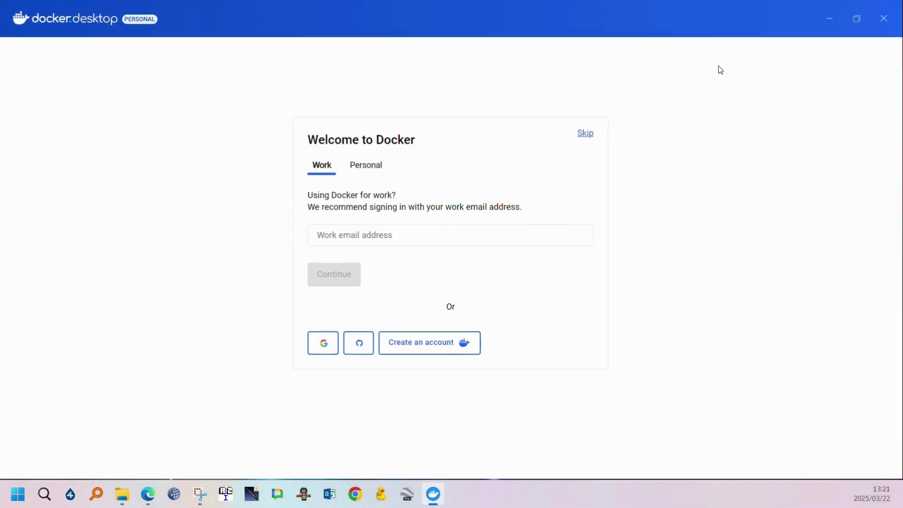
# Step: Skip the Docker sign-in and welcome survey, and dismiss the promotional notification
pyautogui.click(411, 228)
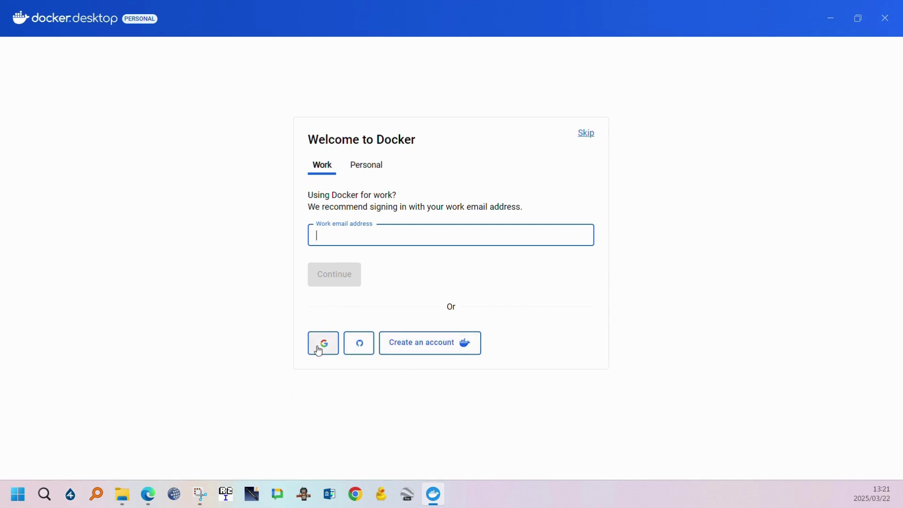
pyautogui.click(584, 133)
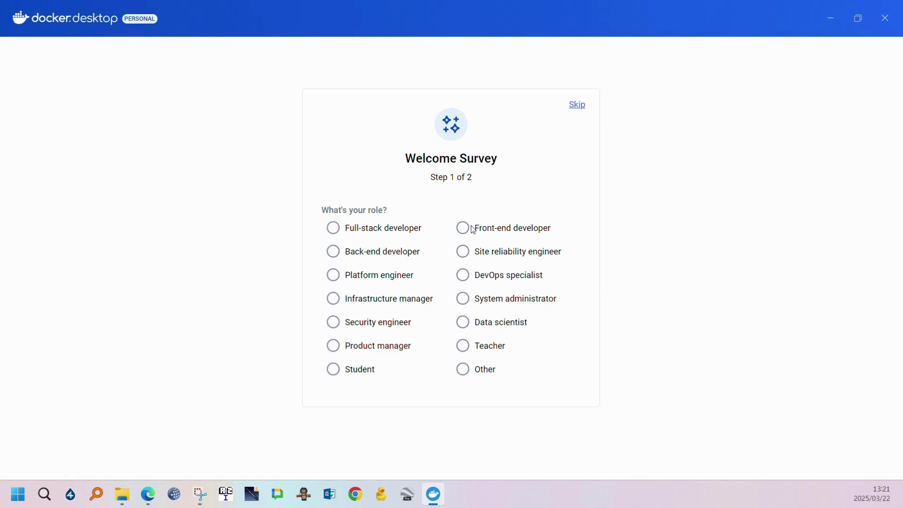
pyautogui.click(582, 105)
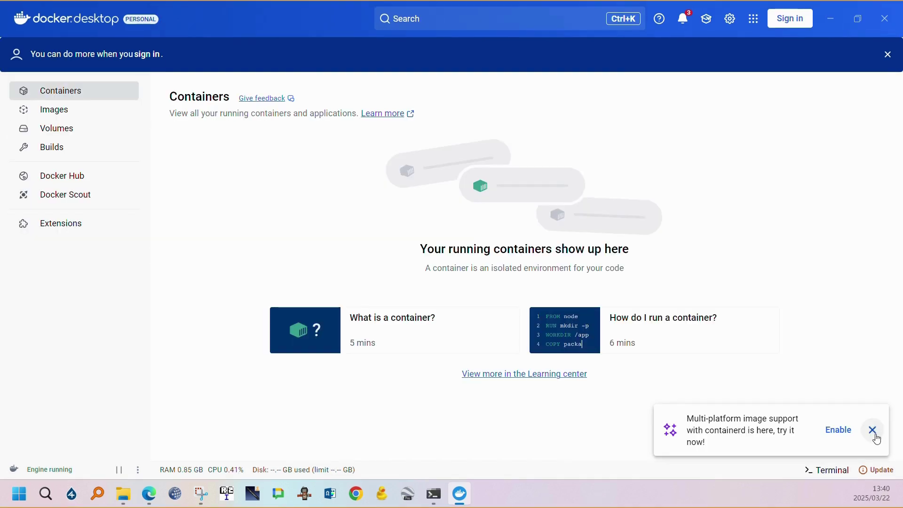
pyautogui.click(871, 430)
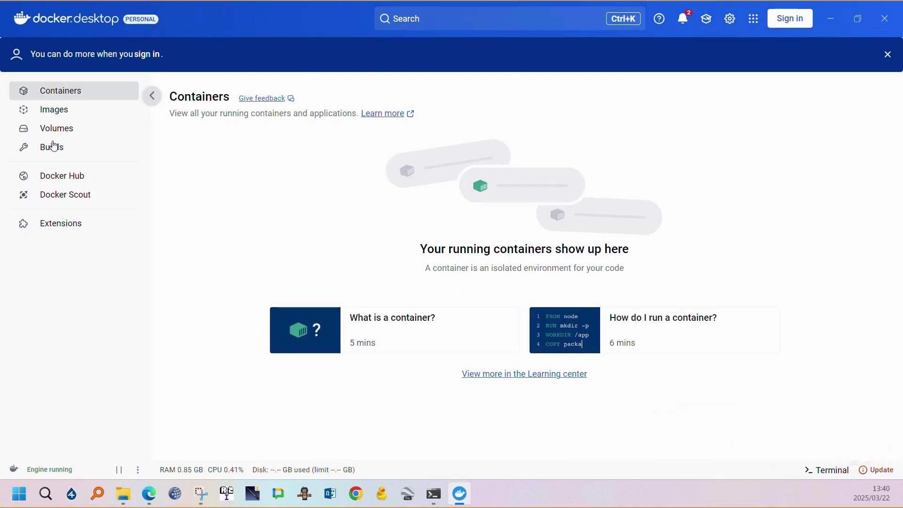
# Step: Enable WSL integration for Ubuntu-22.04 in Resources, then apply and restart the engine
pyautogui.click(734, 19)
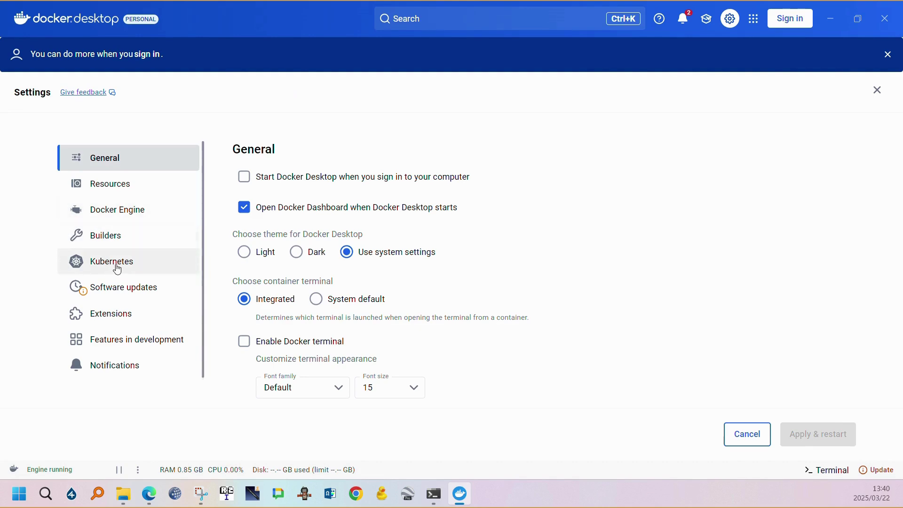
pyautogui.click(136, 180)
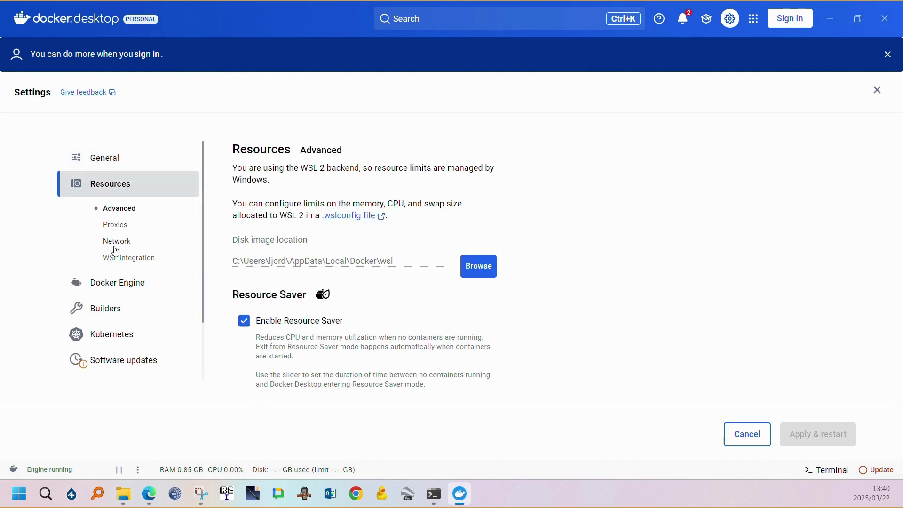
pyautogui.click(114, 242)
pyautogui.click(118, 259)
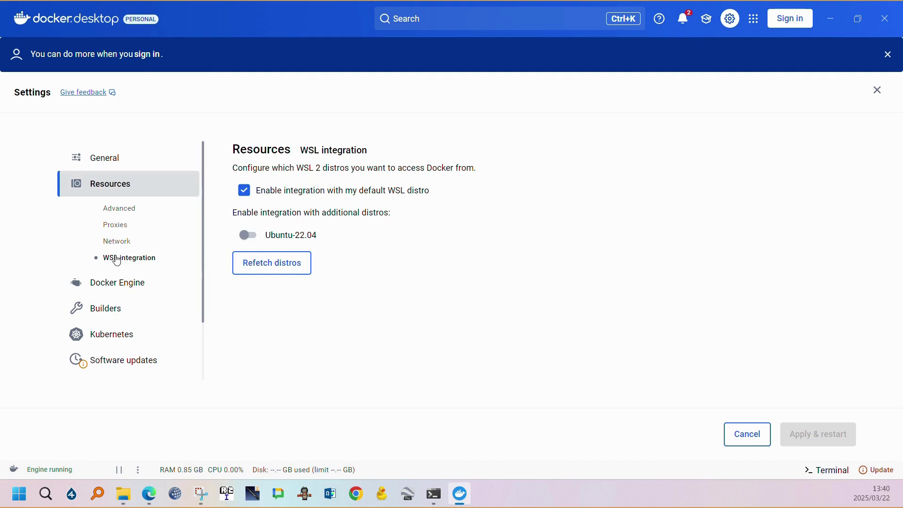
pyautogui.click(250, 236)
pyautogui.click(783, 438)
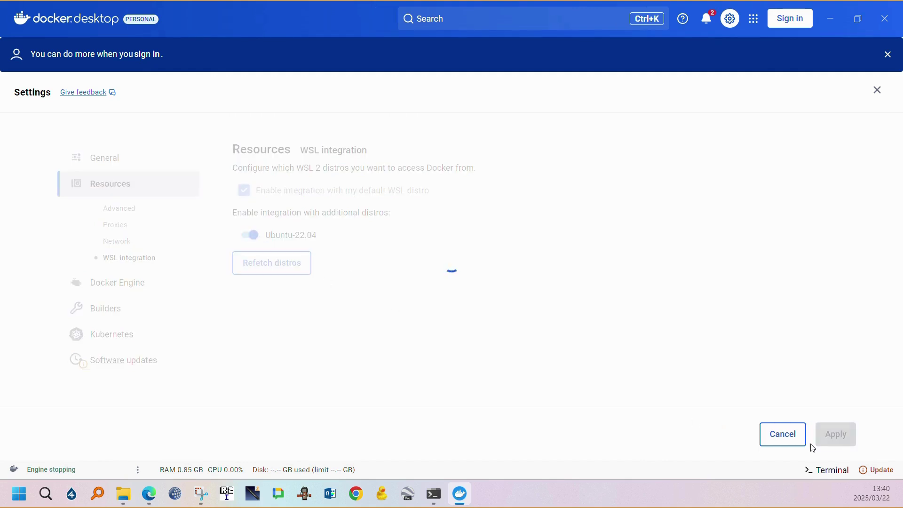
pyautogui.click(834, 19)
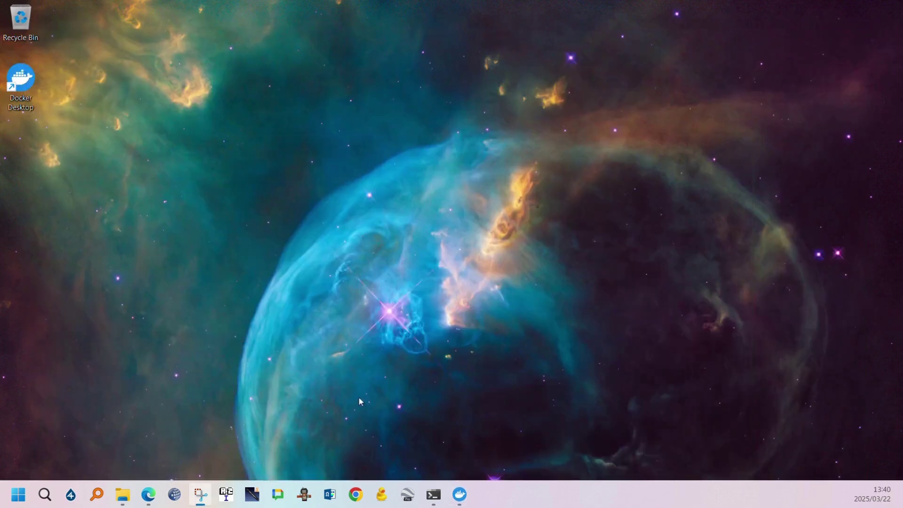
# Step: Run sudo apt update in the Ubuntu terminal to refresh the package lists
pyautogui.click(434, 496)
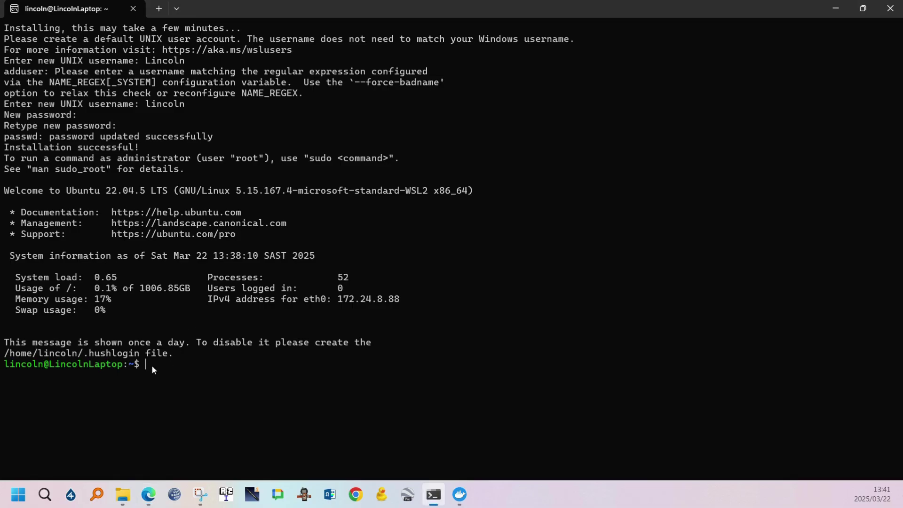
pyautogui.write('sudo apt update')
pyautogui.press('Return')
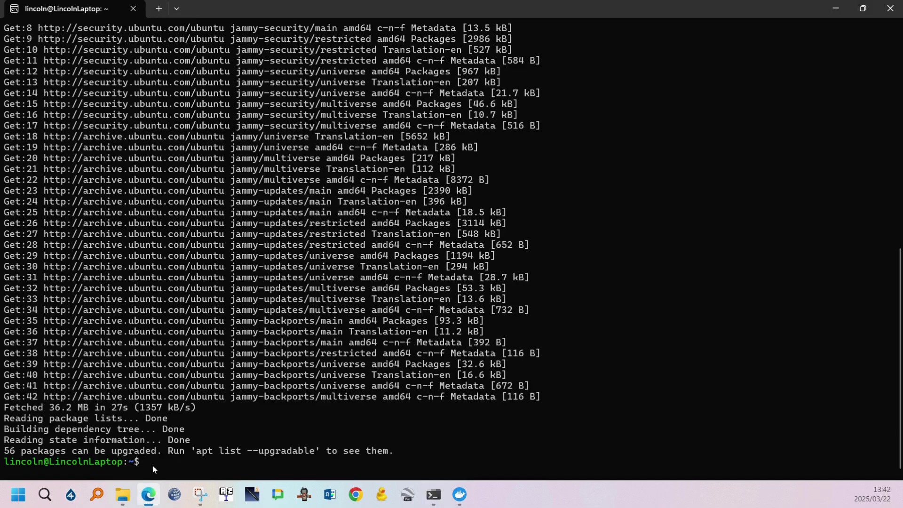
pyautogui.rightClick(152, 464)
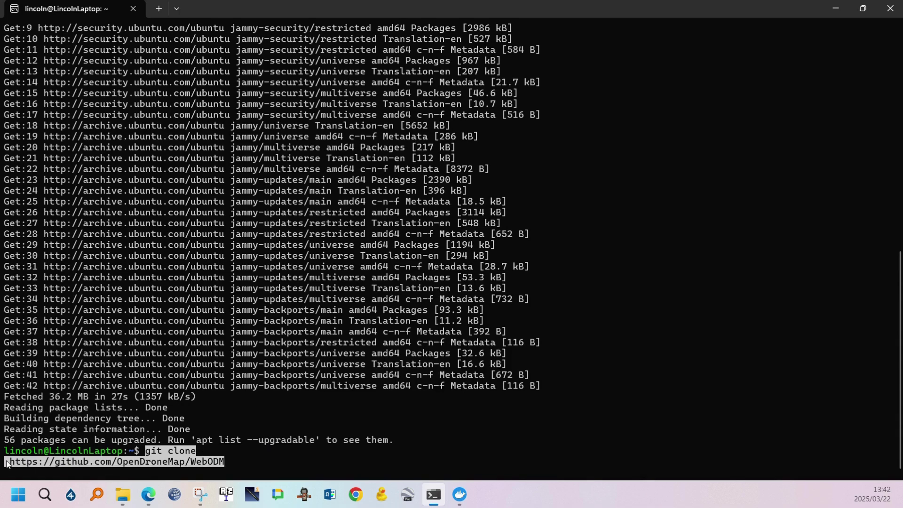
pyautogui.press('BackSpace')
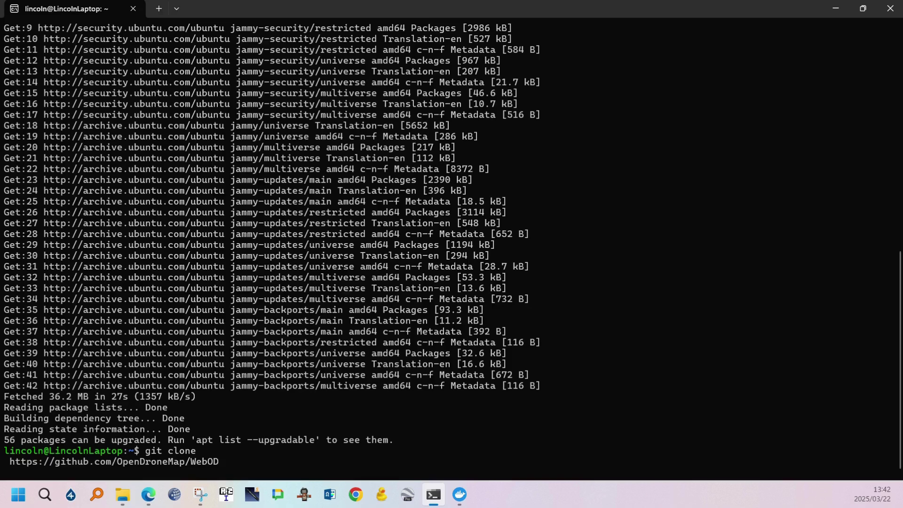
pyautogui.write('M')
pyautogui.press('Return')
pyautogui.hotkey('alt', 'Tab')
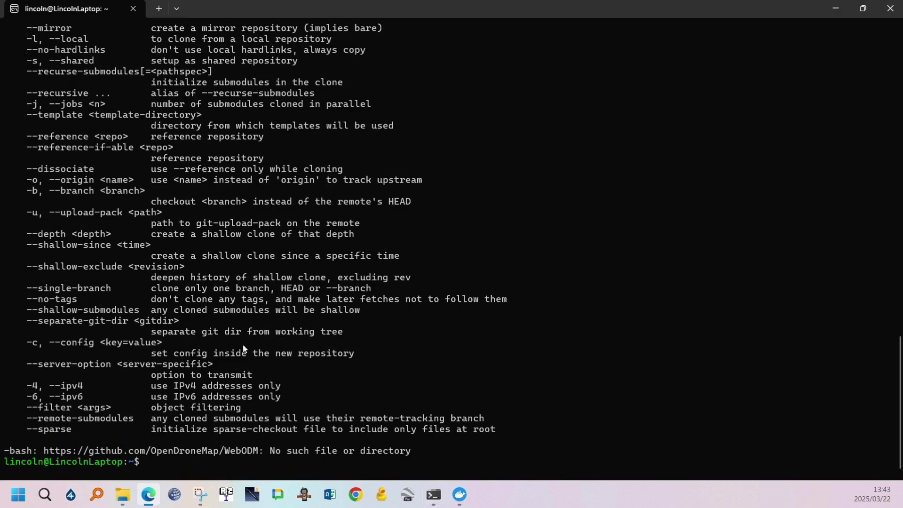
pyautogui.click(146, 462)
pyautogui.write('git clone https://github.com/OpenDroneMap/WebODM')
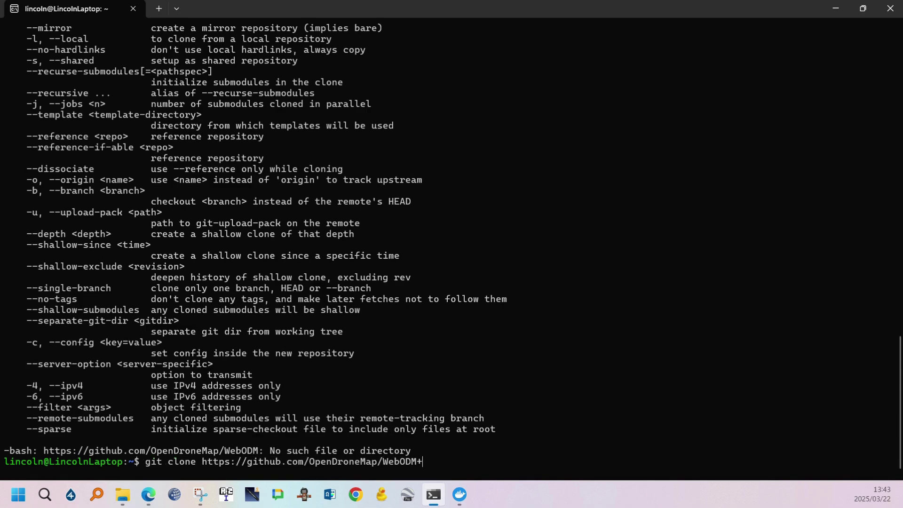
pyautogui.press('Return')
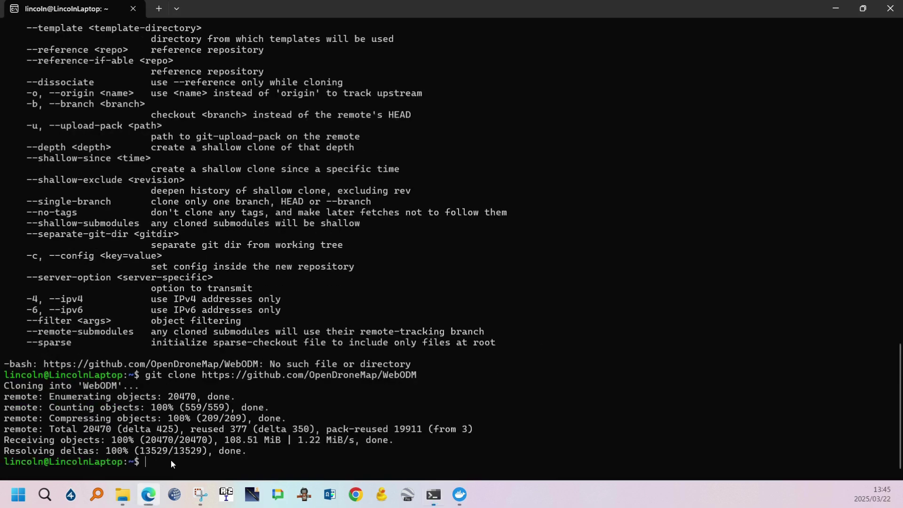
# Step: Change into the WebODM folder and run ./webodm.sh start to bring up the containers
pyautogui.write('cd WebODM')
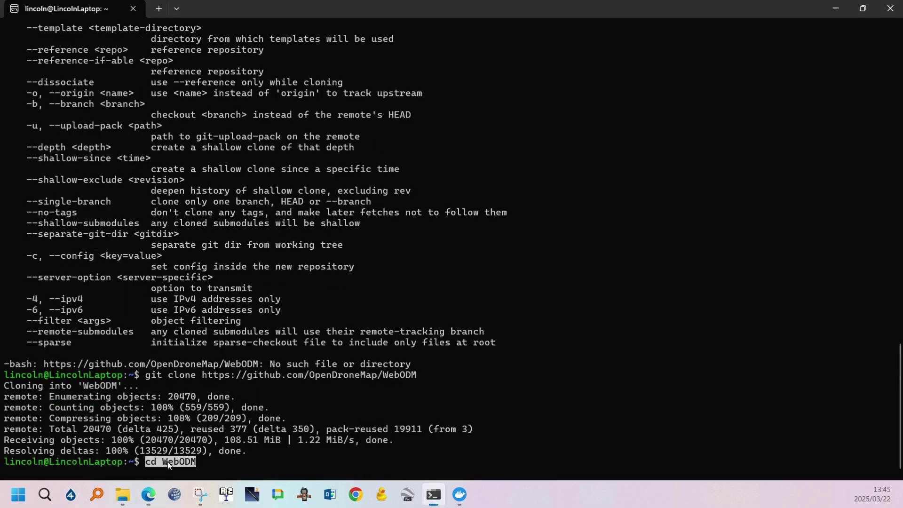
pyautogui.press('Return')
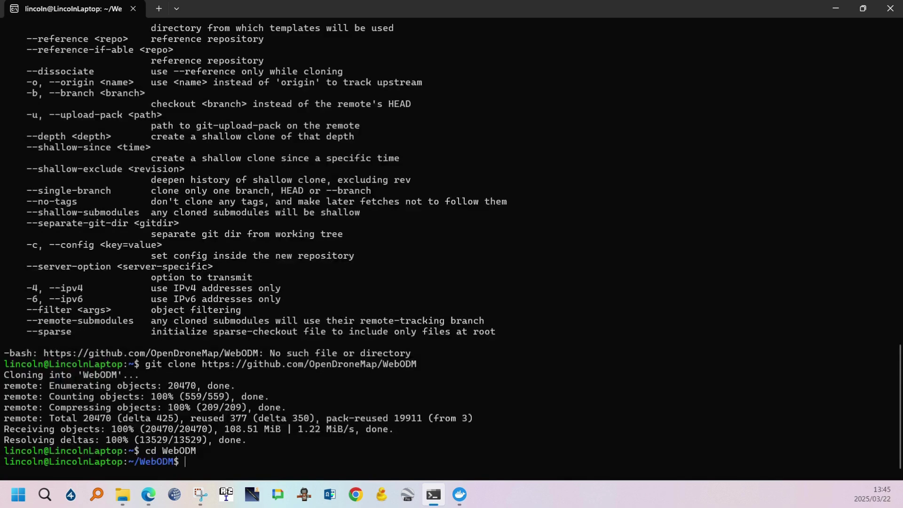
pyautogui.write('./webodm.sh start')
pyautogui.press('Return')
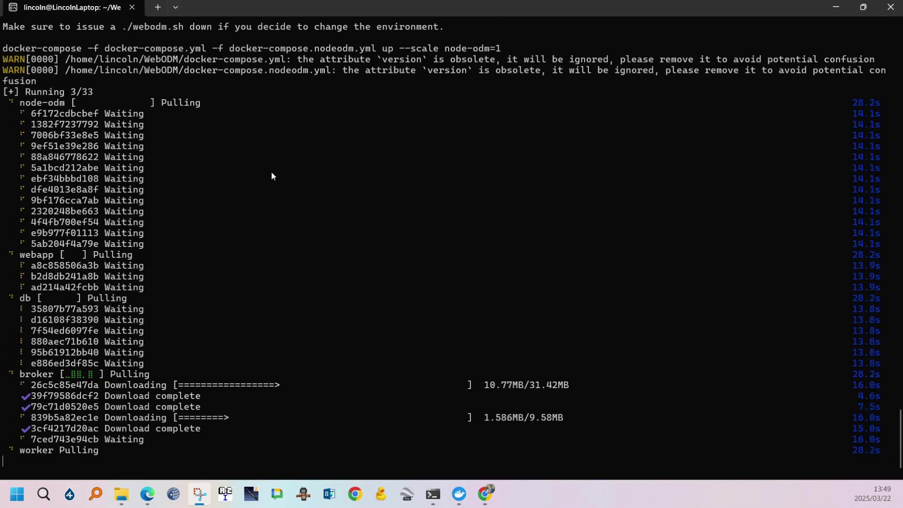
pyautogui.scroll(11, 271, 176)
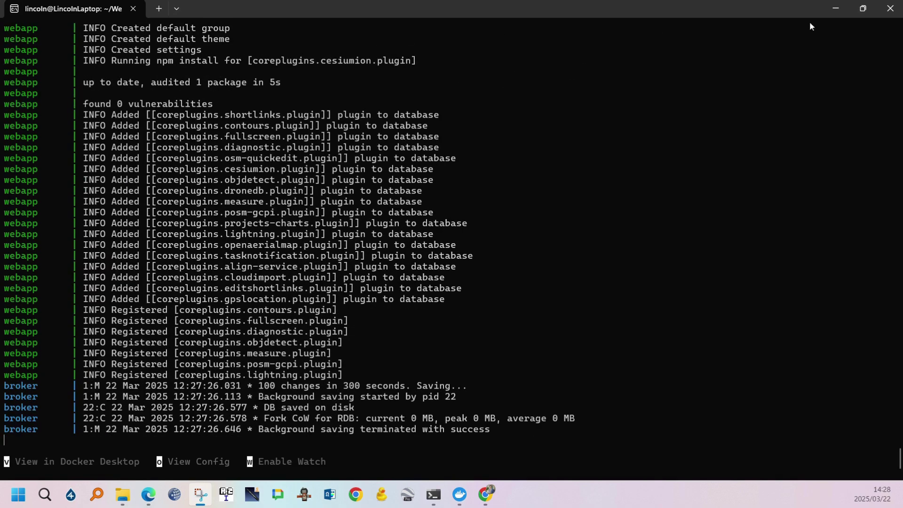
# Step: Bring the browser showing localhost:8000/welcome/ into view and check its address
pyautogui.click(835, 12)
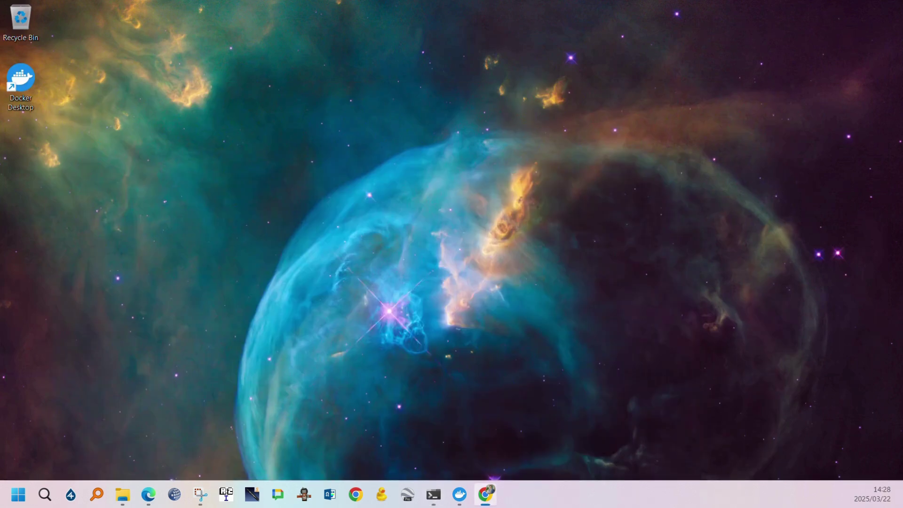
pyautogui.moveTo(902, 10); pyautogui.dragTo(443, 27)
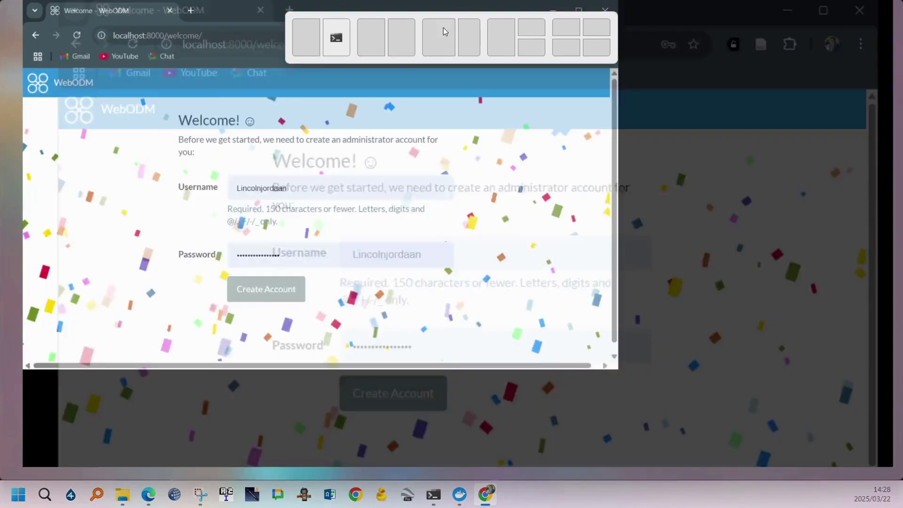
pyautogui.click(195, 34)
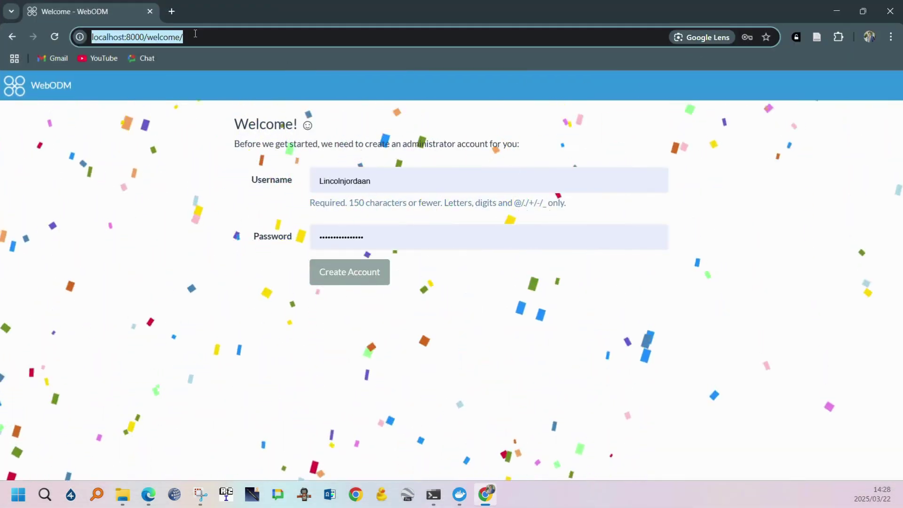
pyautogui.click(195, 34)
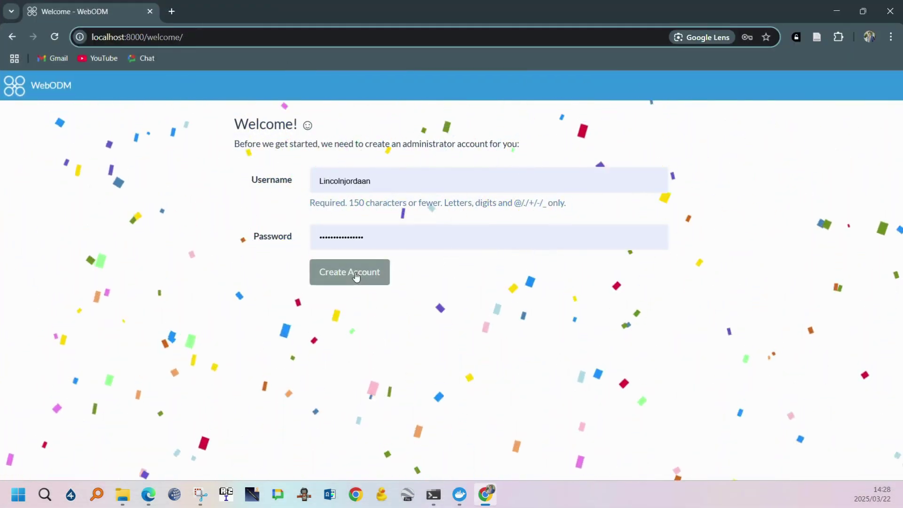